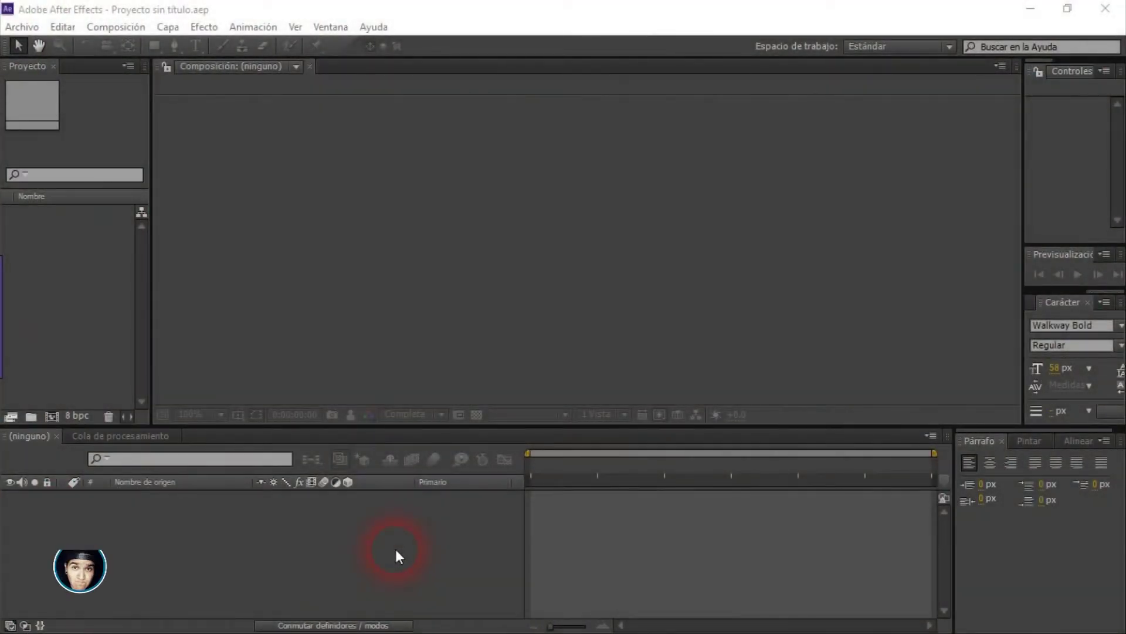
# - Create composition 'Onda': HDTV 1080 29.97, 1920×1080, 0;00;40;00 duration, white background
pyautogui.click(714, 38)
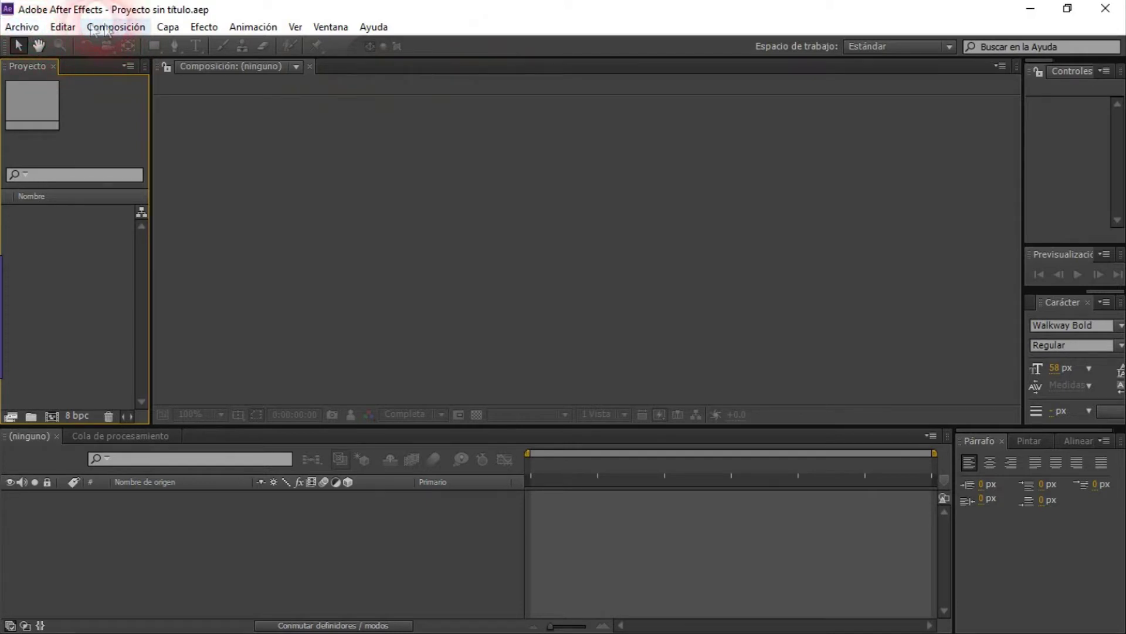
pyautogui.click(115, 30)
pyautogui.click(133, 47)
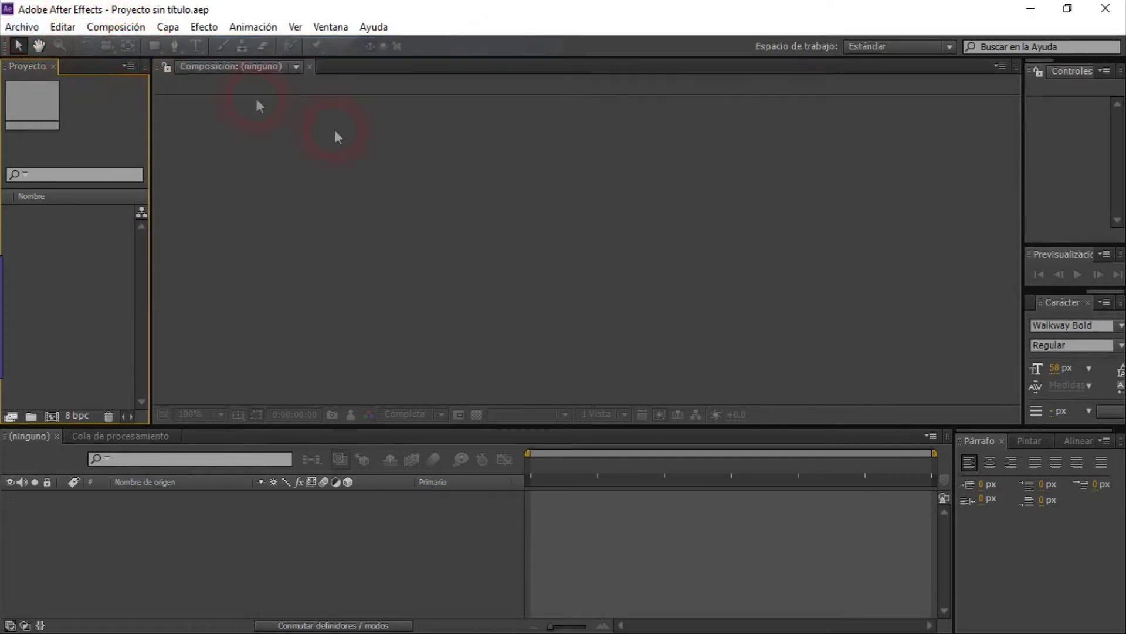
pyautogui.write('Onda')
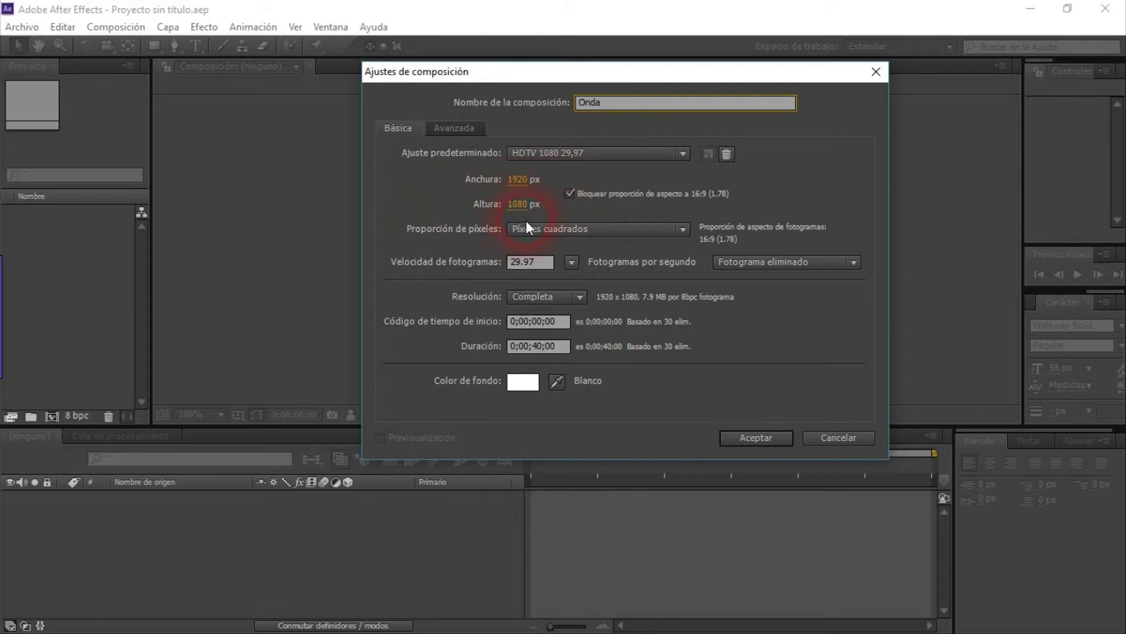
pyautogui.click(523, 383)
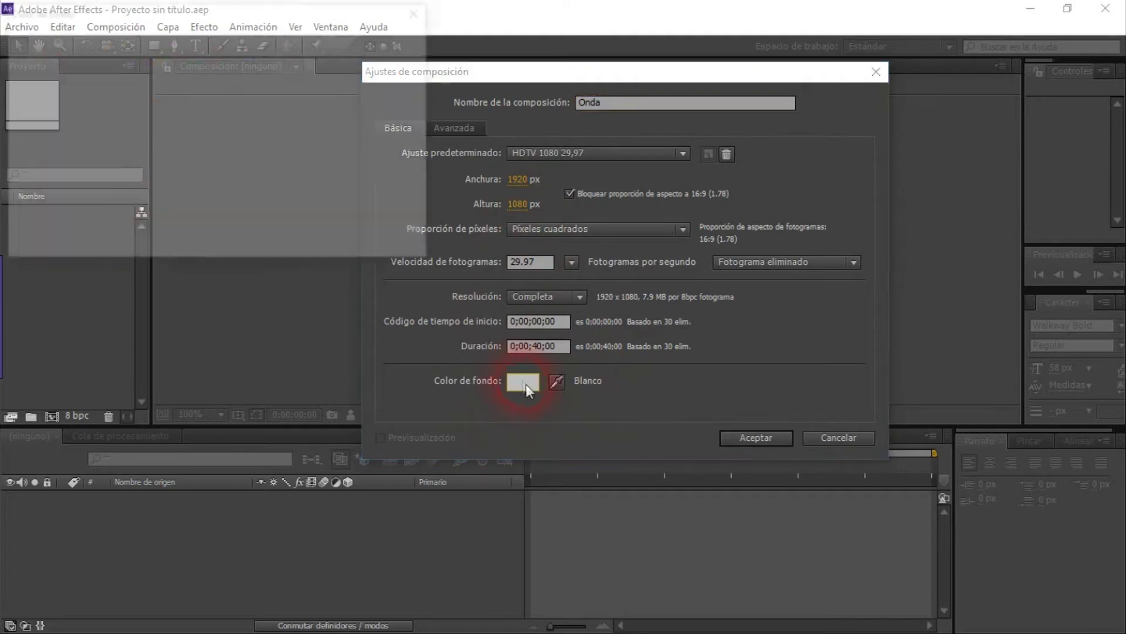
pyautogui.click(406, 65)
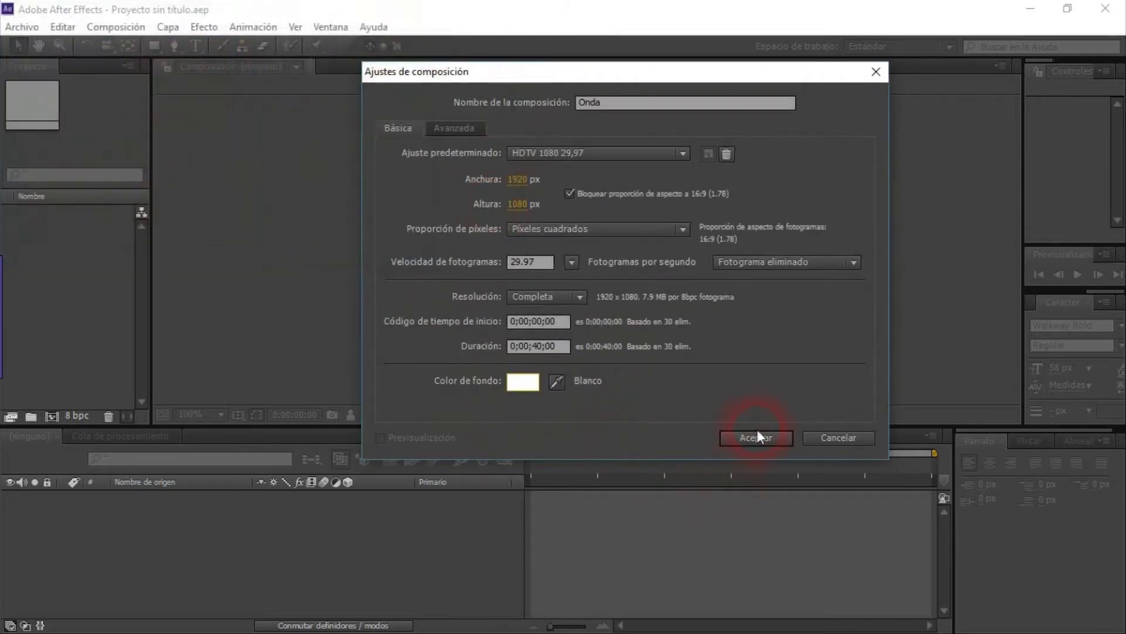
pyautogui.click(769, 438)
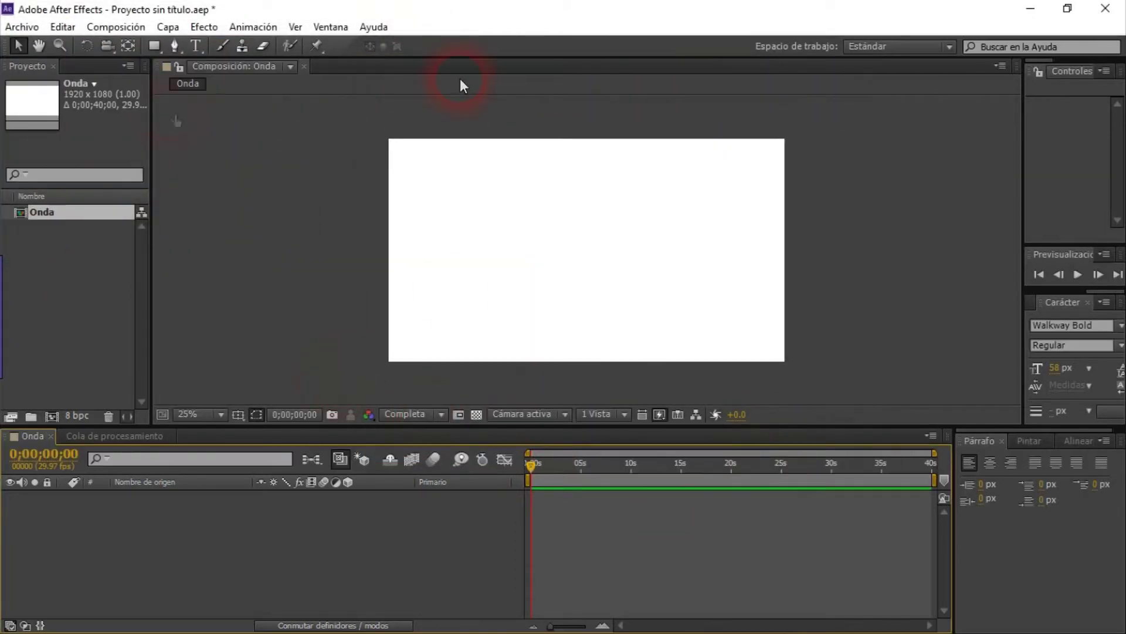
pyautogui.click(59, 279)
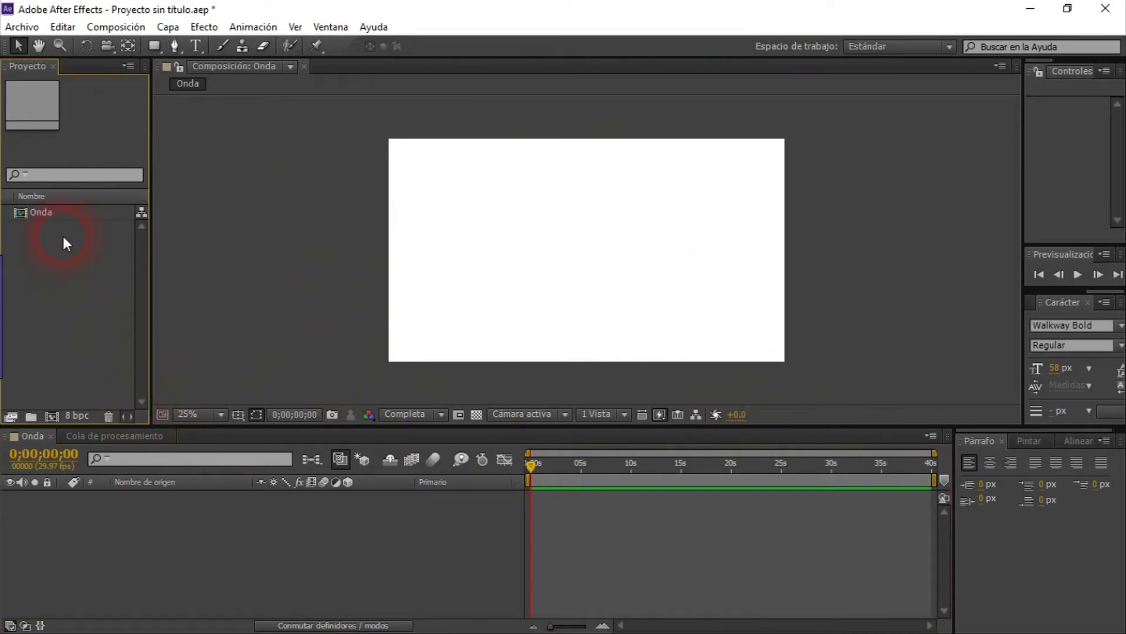
# - Import LogoJarvaPNG.png and drag it from the Proyecto panel into the Onda timeline
pyautogui.click(22, 26)
pyautogui.moveTo(127, 218)
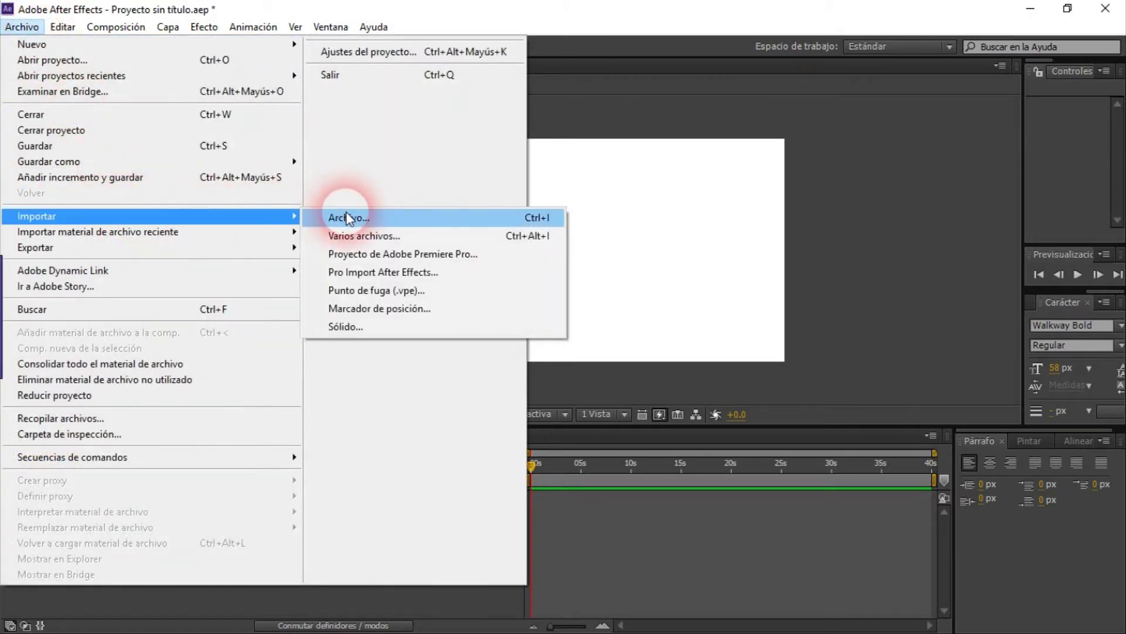
pyautogui.click(347, 219)
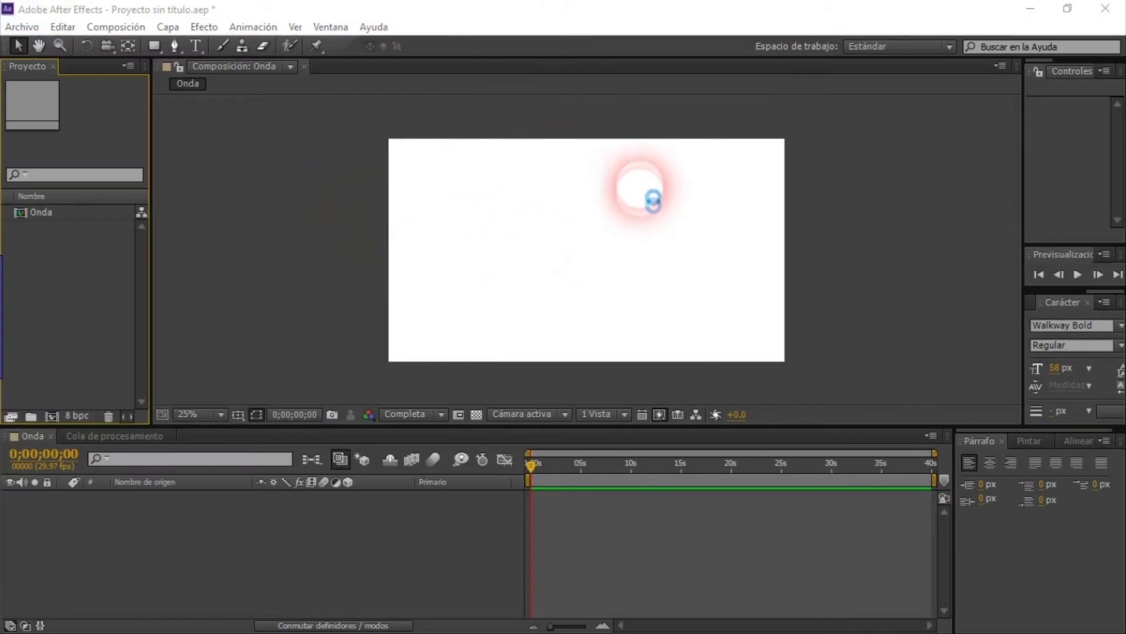
pyautogui.click(718, 147)
pyautogui.doubleClick(718, 147)
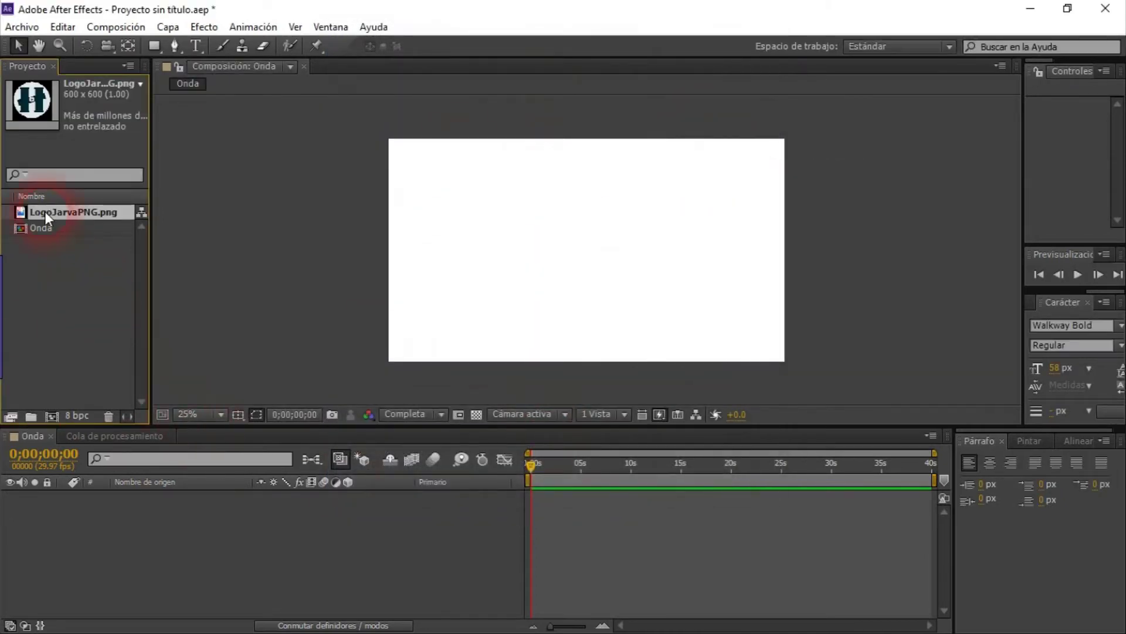
pyautogui.moveTo(44, 211); pyautogui.dragTo(63, 508)
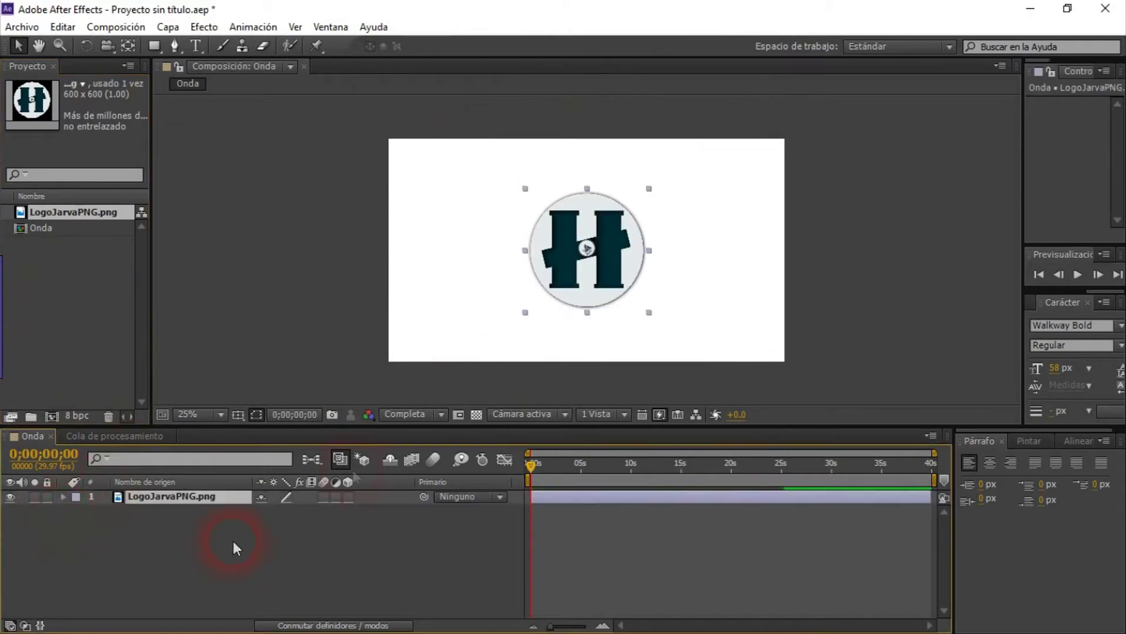
pyautogui.click(167, 26)
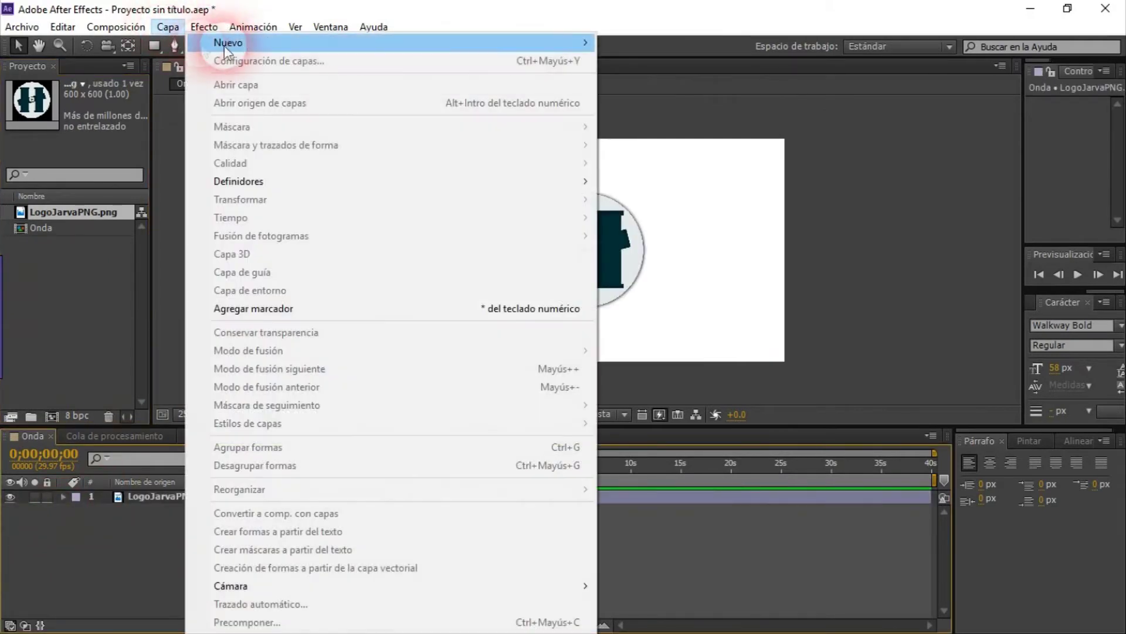
# - Add a 1920×1080 EFBF00 yellow solid, Sólido Amarillo 1, and move it below the logo layer
pyautogui.moveTo(204, 50)
pyautogui.click(646, 61)
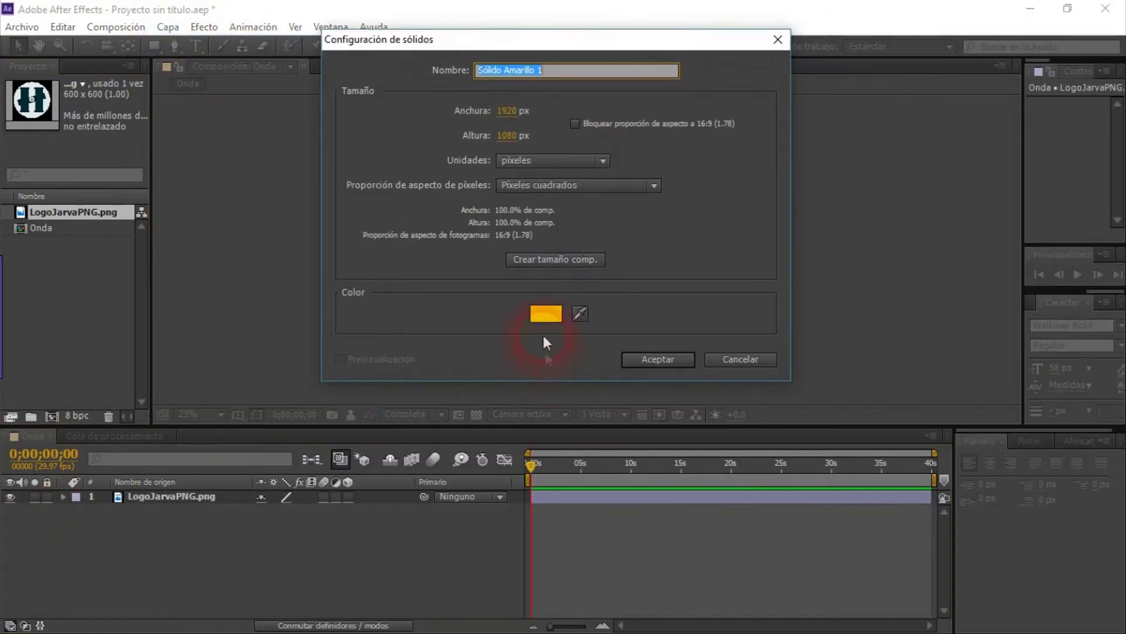
pyautogui.click(533, 322)
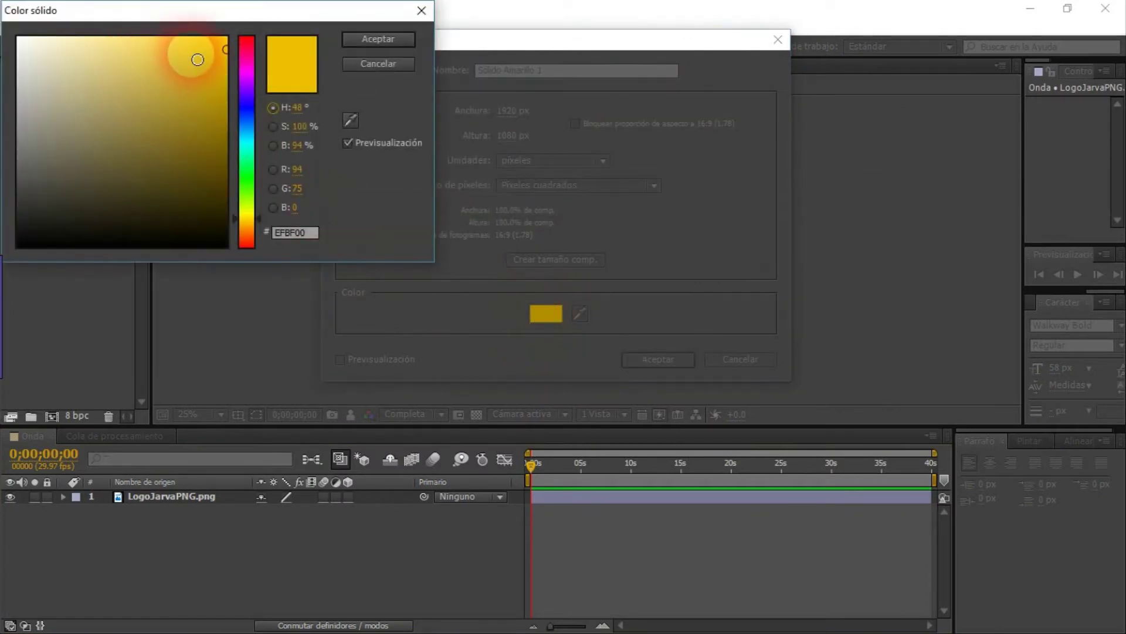
pyautogui.click(378, 40)
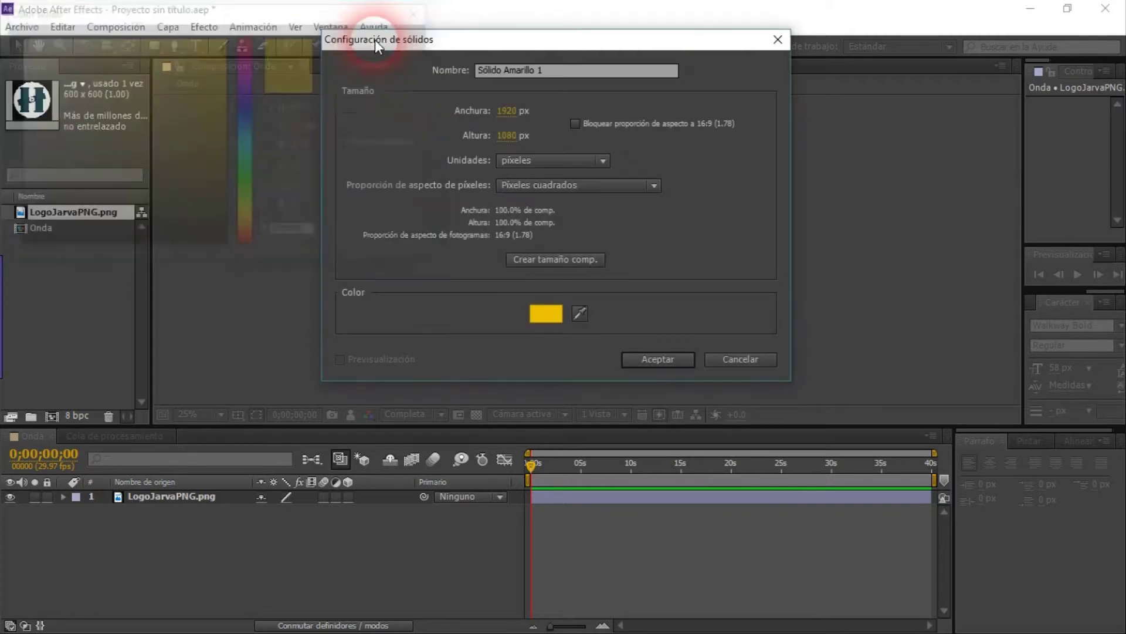
pyautogui.click(658, 359)
pyautogui.moveTo(150, 495); pyautogui.dragTo(152, 530)
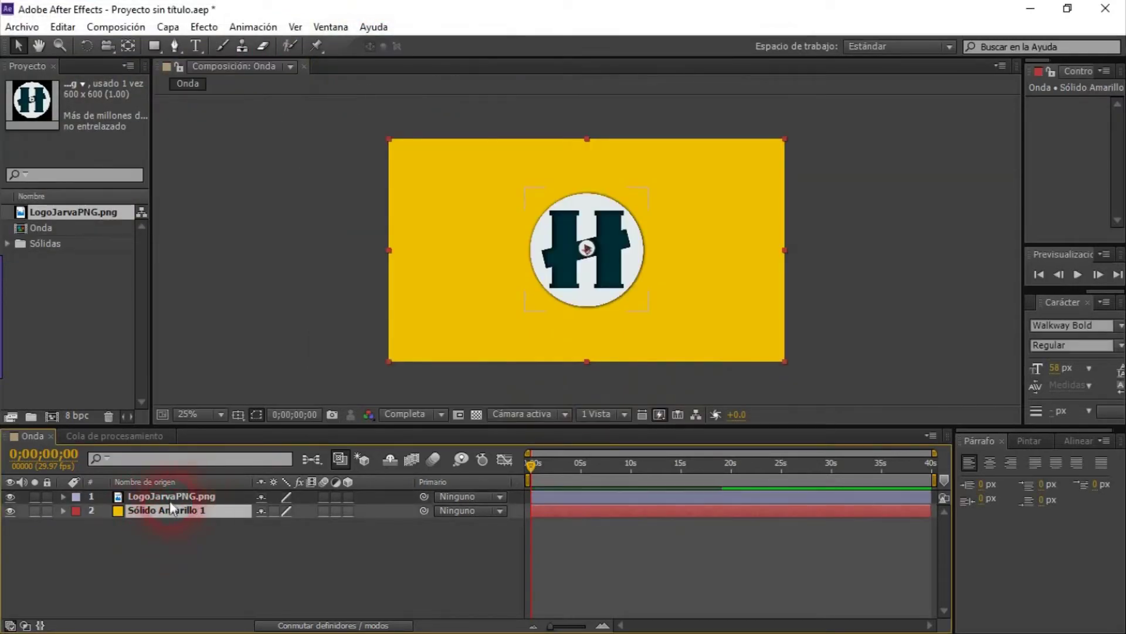
pyautogui.click(558, 308)
pyautogui.press('End')
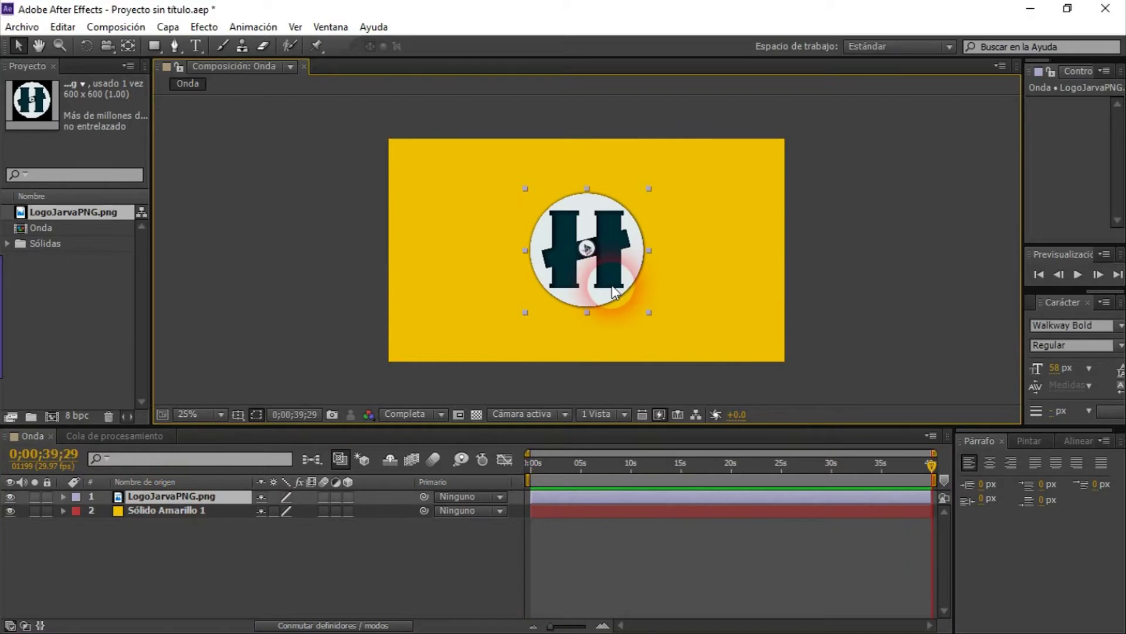
# - Scale the LogoJarvaPNG.png layer up to 124% at the last frame
pyautogui.press('s')
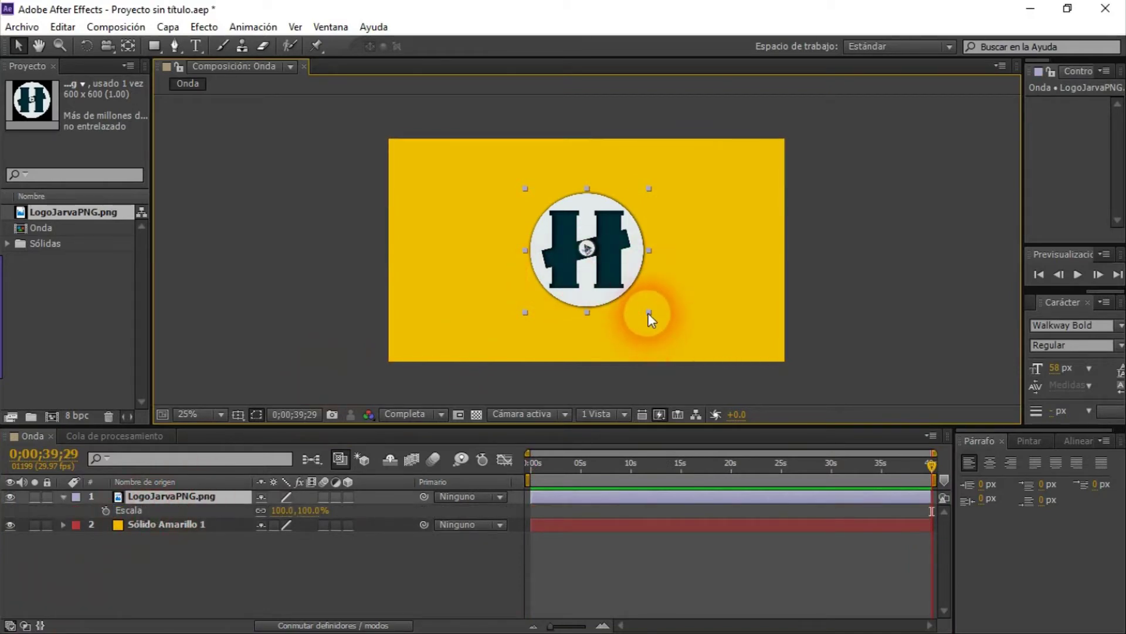
pyautogui.moveTo(648, 312); pyautogui.dragTo(663, 330)
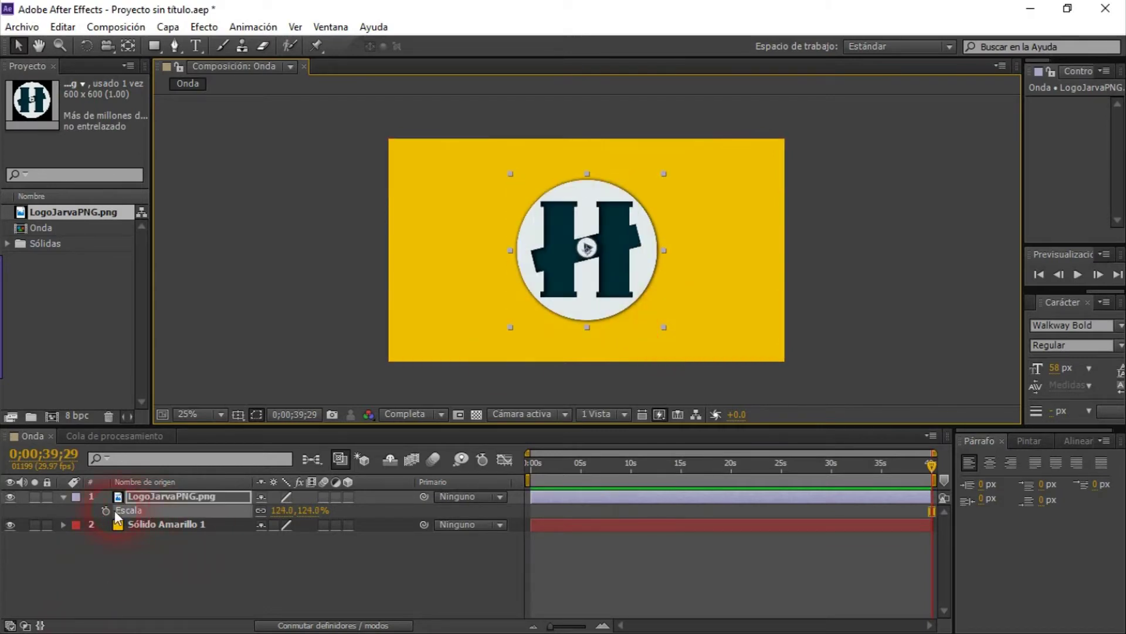
pyautogui.press('s')
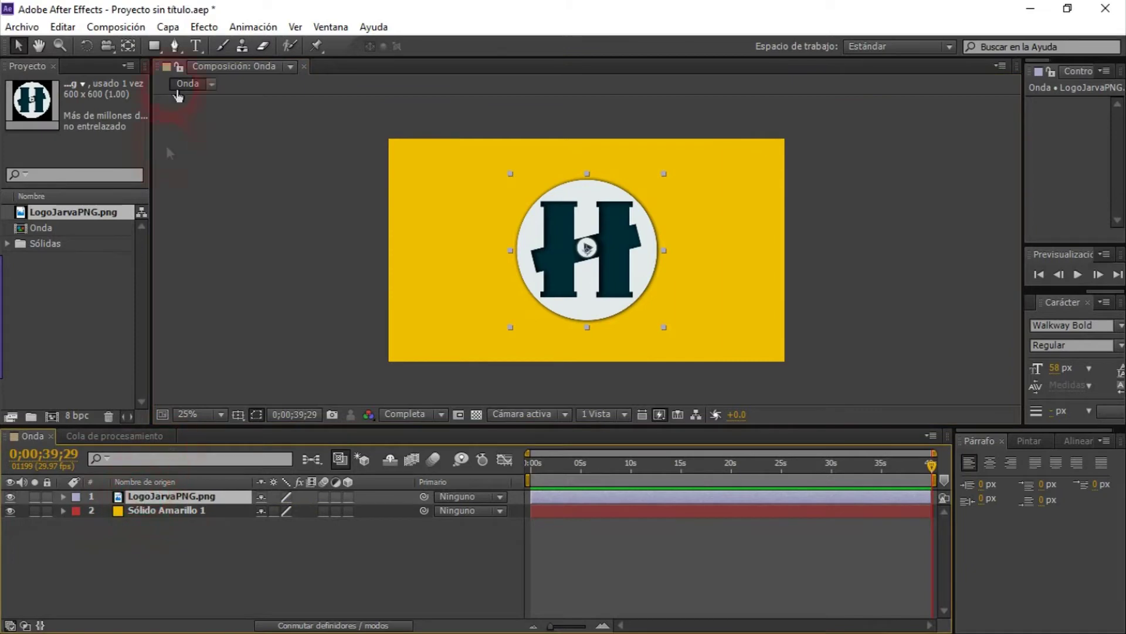
pyautogui.click(168, 27)
# - Add a new shape layer, Capa de formas 1, and switch to the Pen tool
pyautogui.moveTo(228, 42)
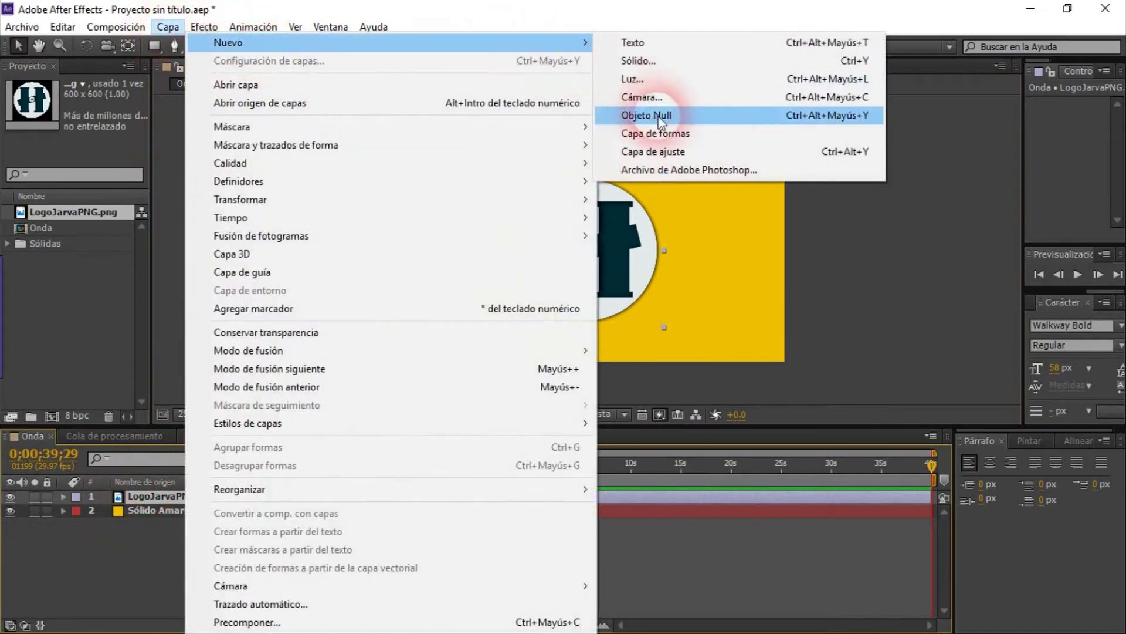
pyautogui.click(701, 134)
pyautogui.press('q')
pyautogui.click(177, 498)
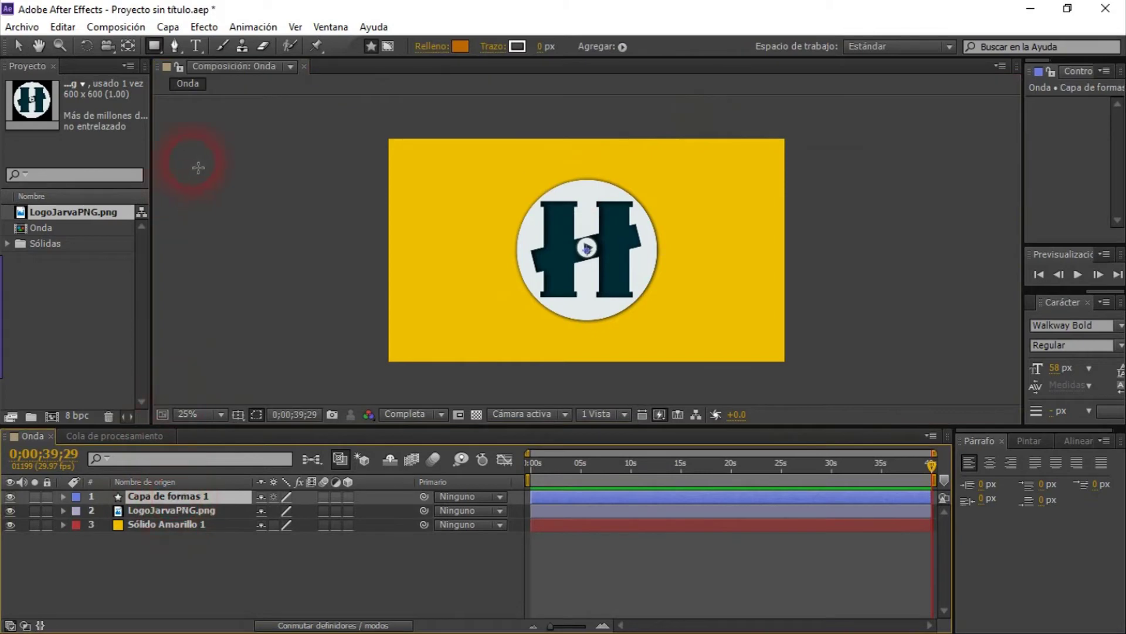
pyautogui.click(173, 45)
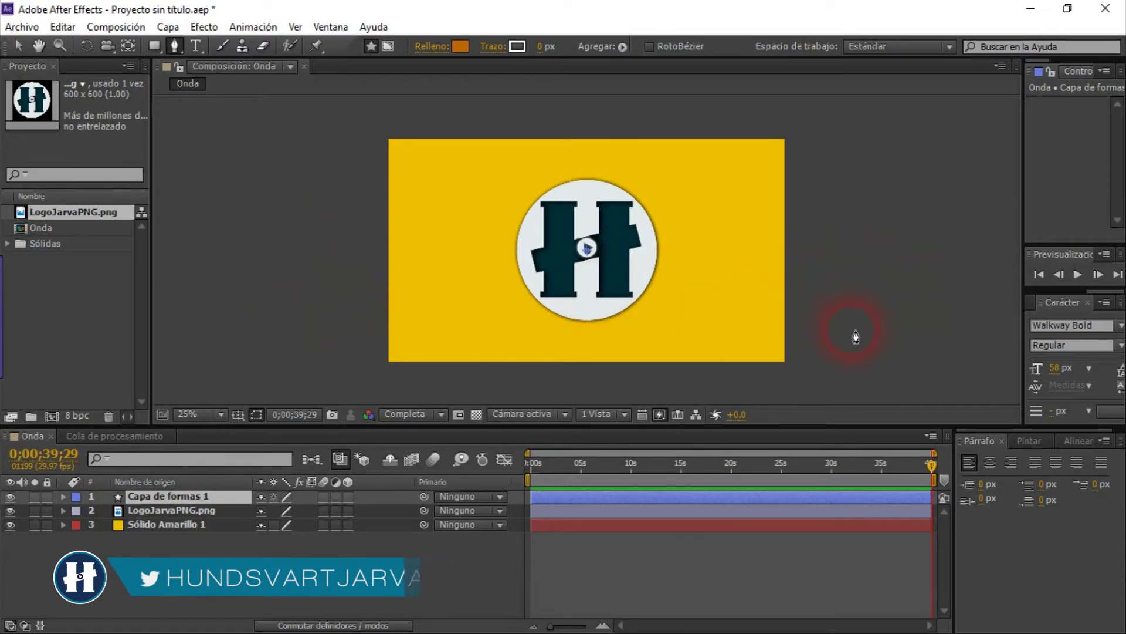
# - Draw the wave's curved top edge with Bezier points from left of the frame past the right
pyautogui.click(329, 311)
pyautogui.moveTo(417, 304); pyautogui.dragTo(472, 328)
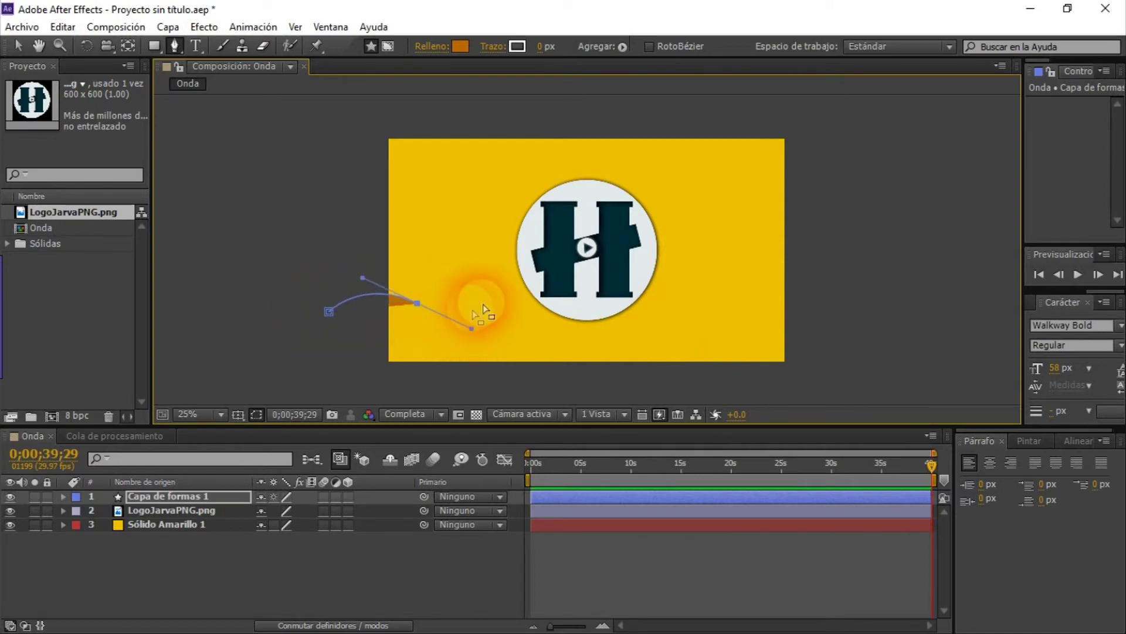
pyautogui.hotkey('ctrl', 'z')
pyautogui.moveTo(420, 313); pyautogui.dragTo(470, 341)
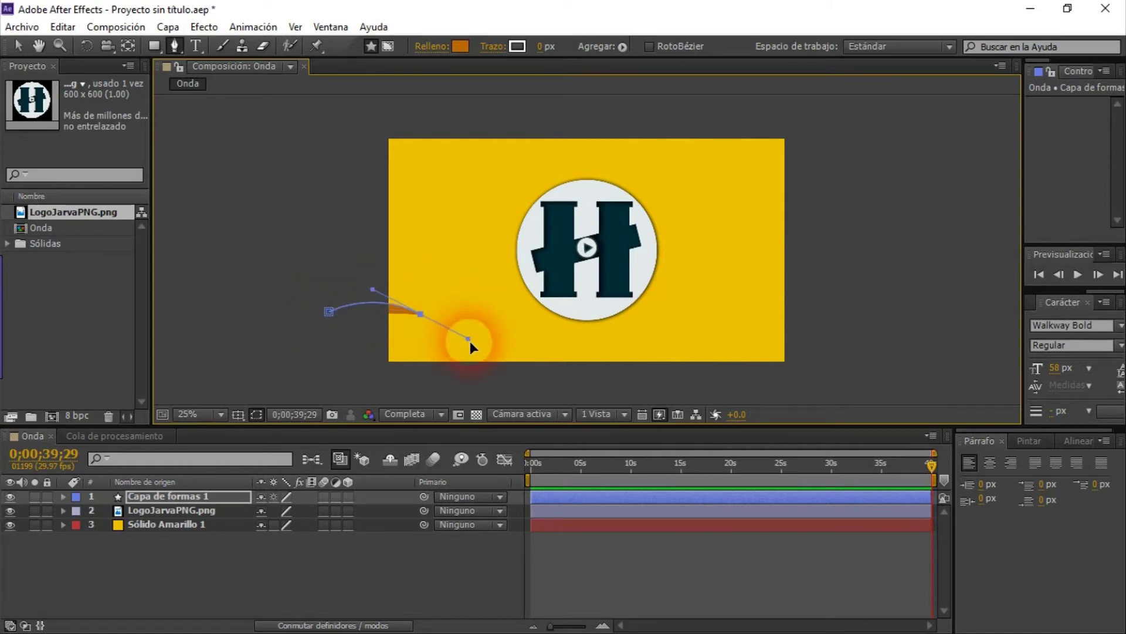
pyautogui.moveTo(513, 315); pyautogui.dragTo(537, 299)
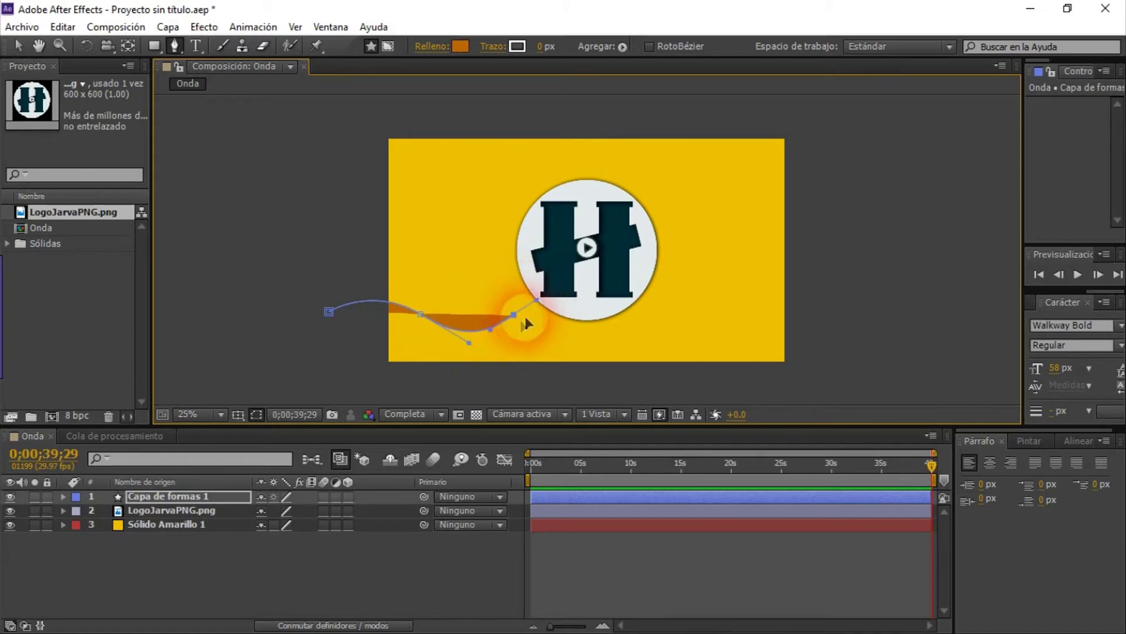
pyautogui.moveTo(580, 315)
pyautogui.mouseDown()
pyautogui.moveTo(605, 328)
pyautogui.moveTo(651, 298)
pyautogui.moveTo(785, 322)
pyautogui.mouseUp()
pyautogui.click(824, 315)
pyautogui.moveTo(880, 317); pyautogui.dragTo(884, 303)
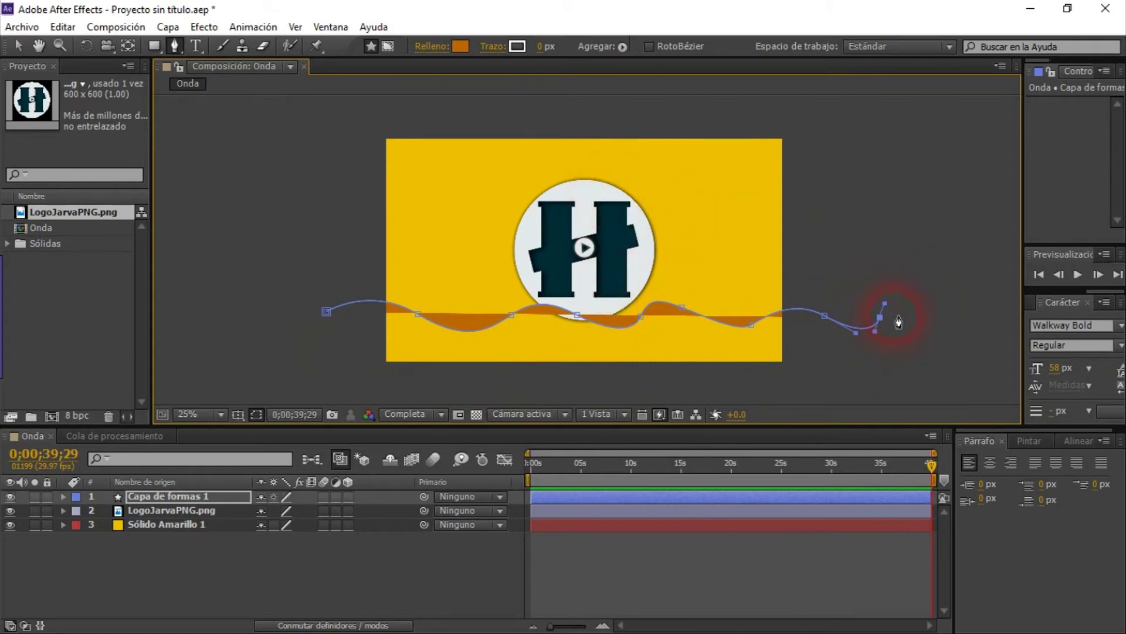
# - Add bottom corners below the frame and close the path into an orange-filled wave
pyautogui.press(',')
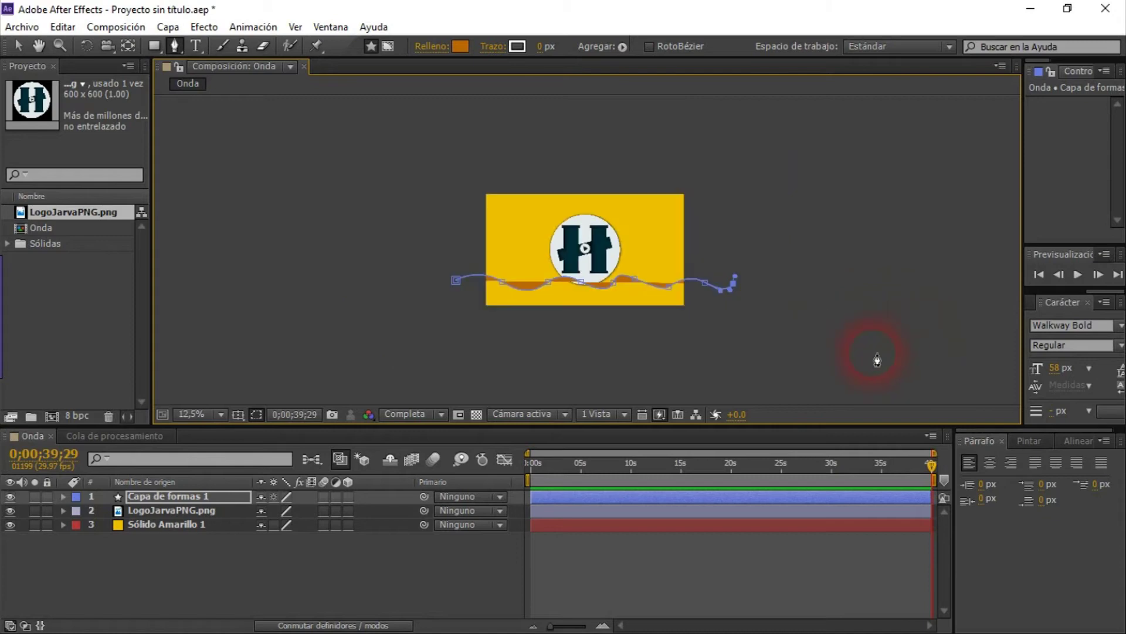
pyautogui.click(739, 381)
pyautogui.click(525, 383)
pyautogui.click(429, 366)
pyautogui.click(457, 281)
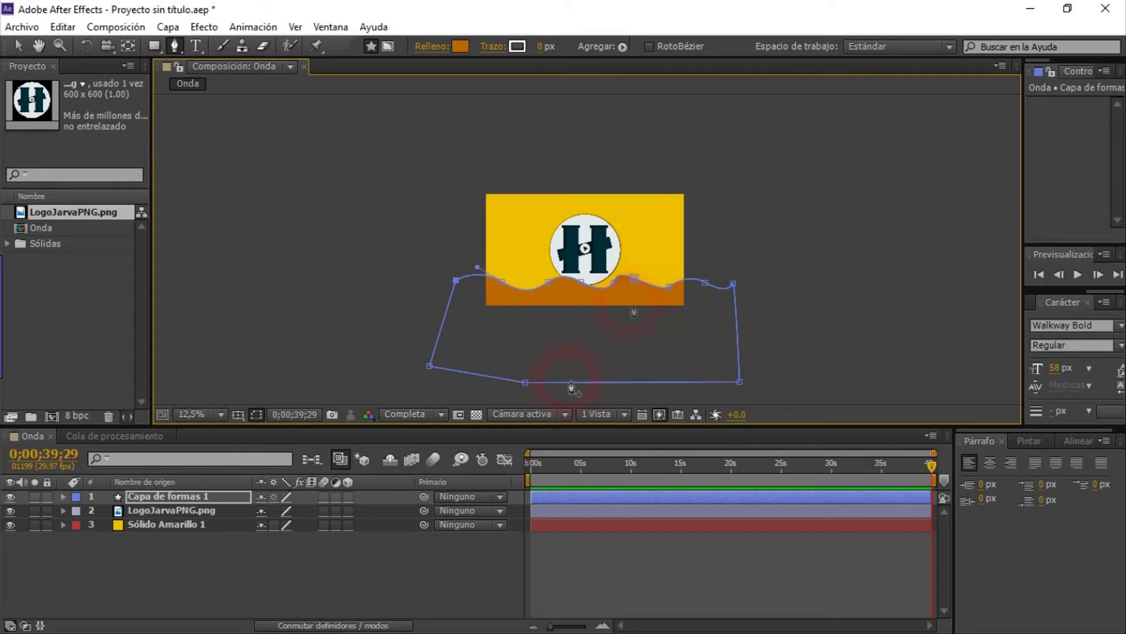
pyautogui.click(18, 46)
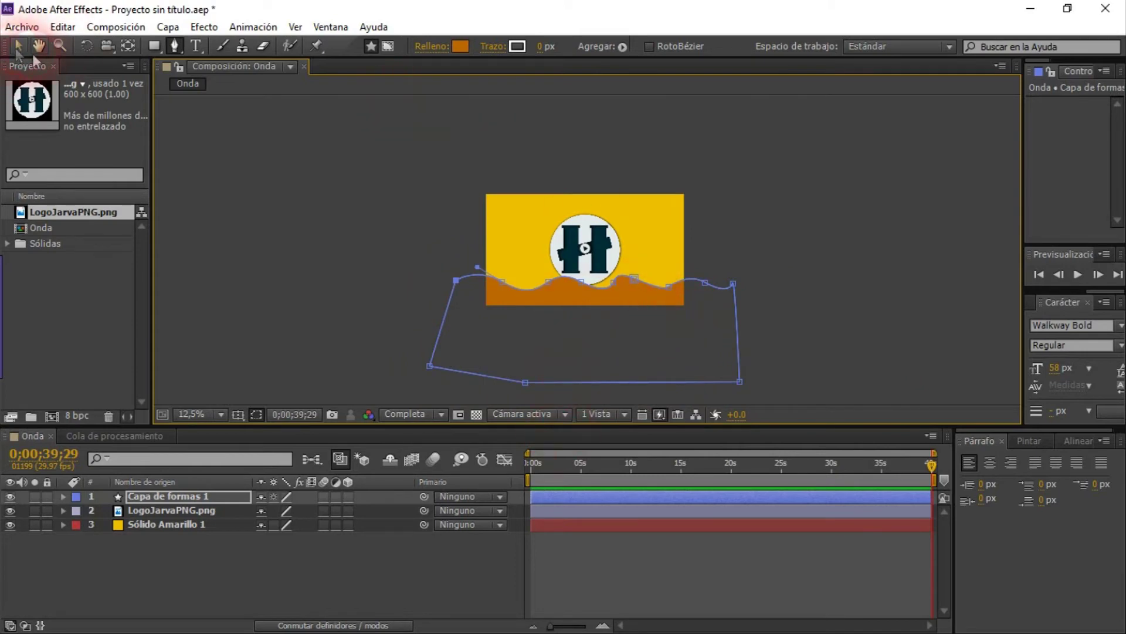
# - At 0s, move the wave off the frame's left to -752,548 and set a Position keyframe
pyautogui.click(157, 500)
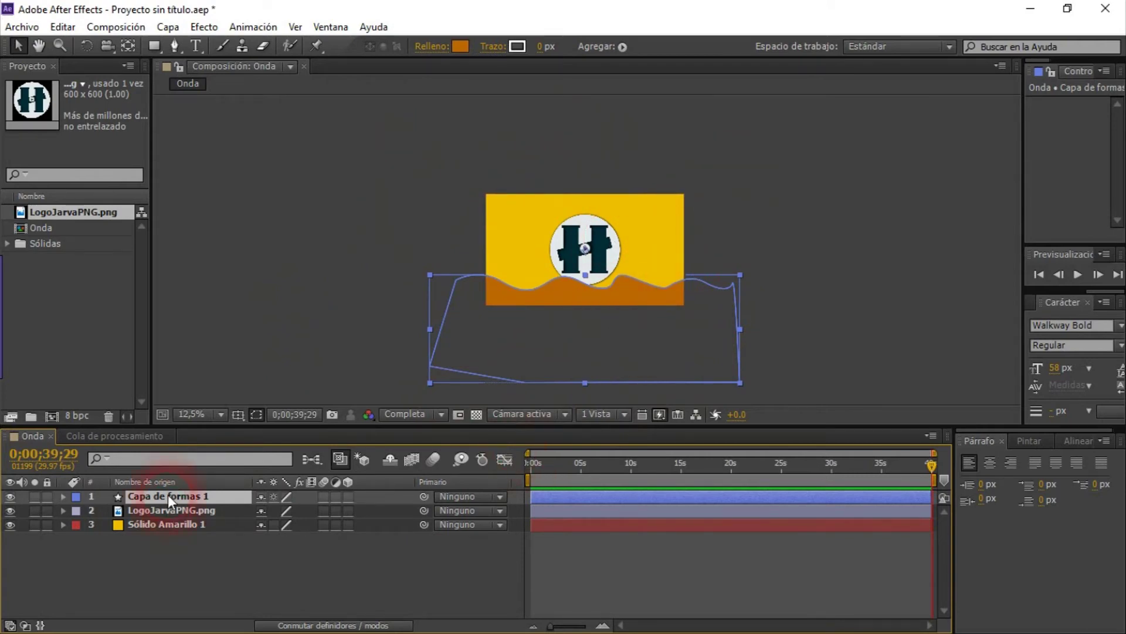
pyautogui.press('p')
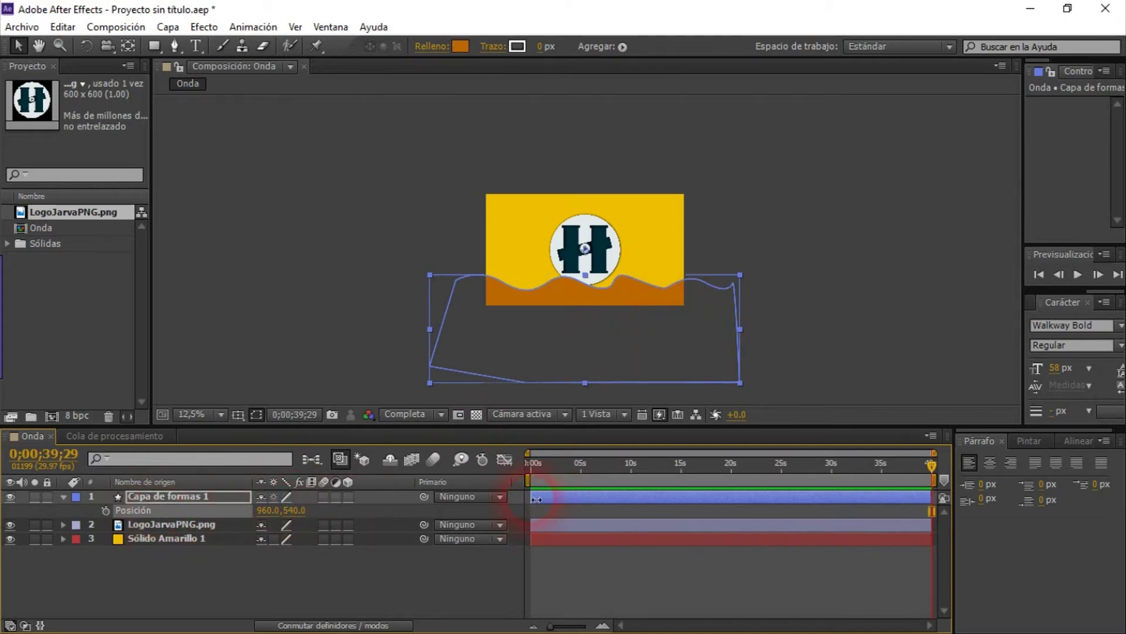
pyautogui.click(530, 469)
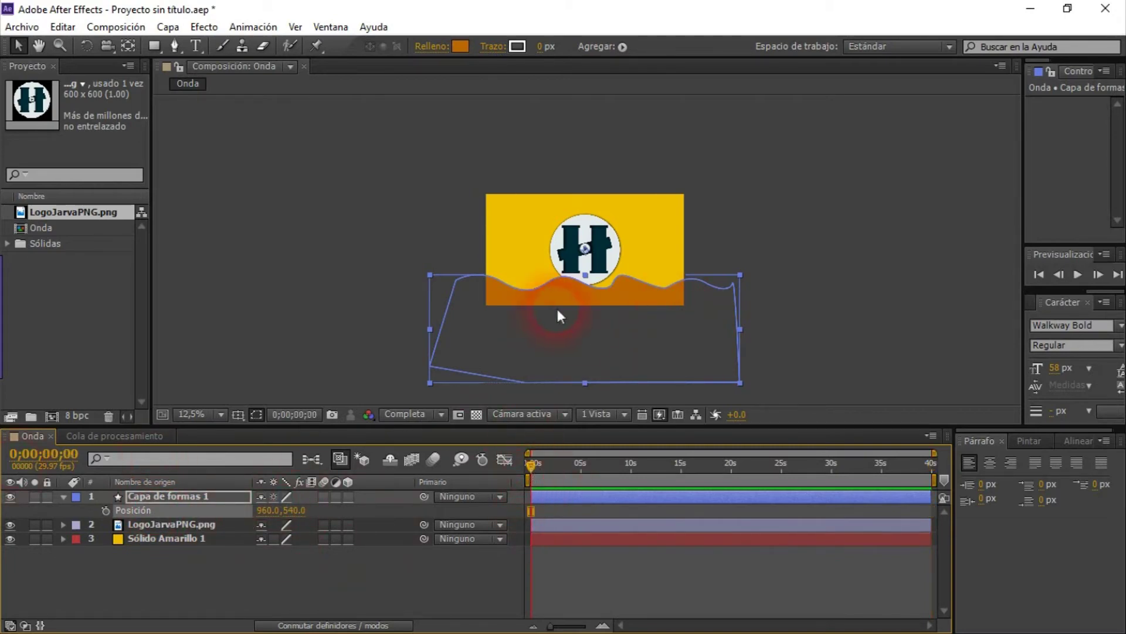
pyautogui.moveTo(706, 329); pyautogui.dragTo(527, 327)
pyautogui.click(557, 280)
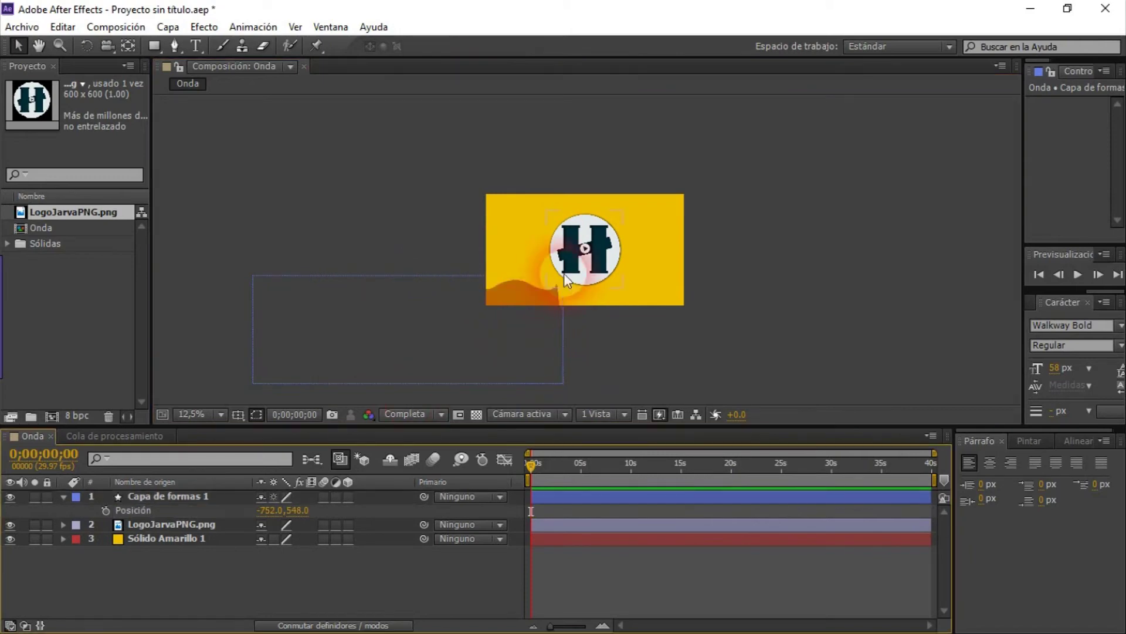
pyautogui.click(464, 346)
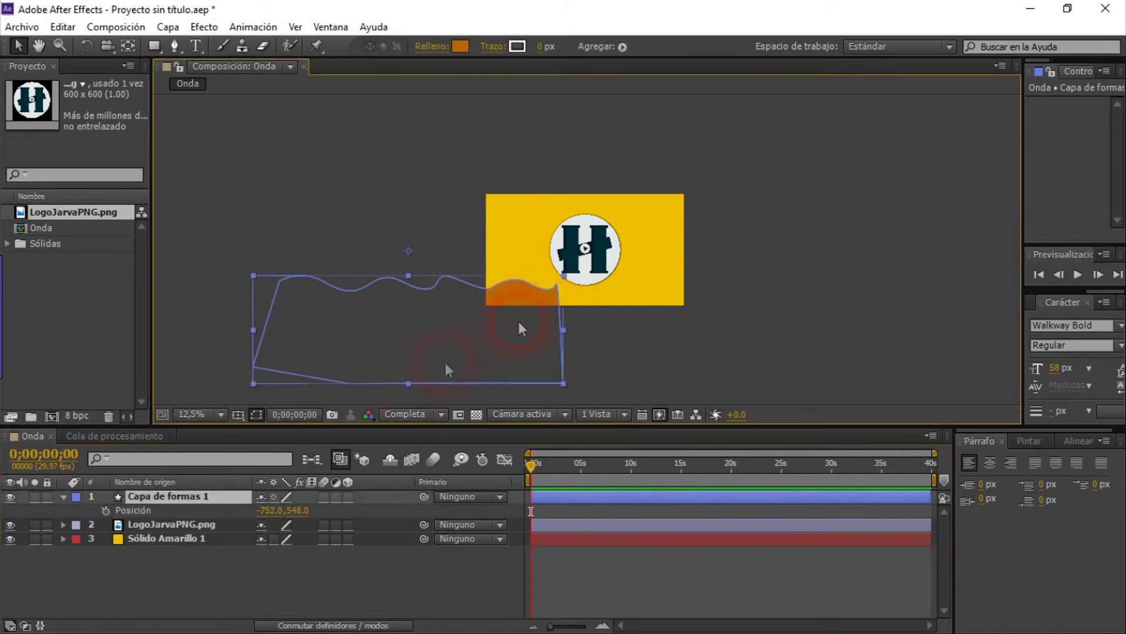
pyautogui.click(106, 510)
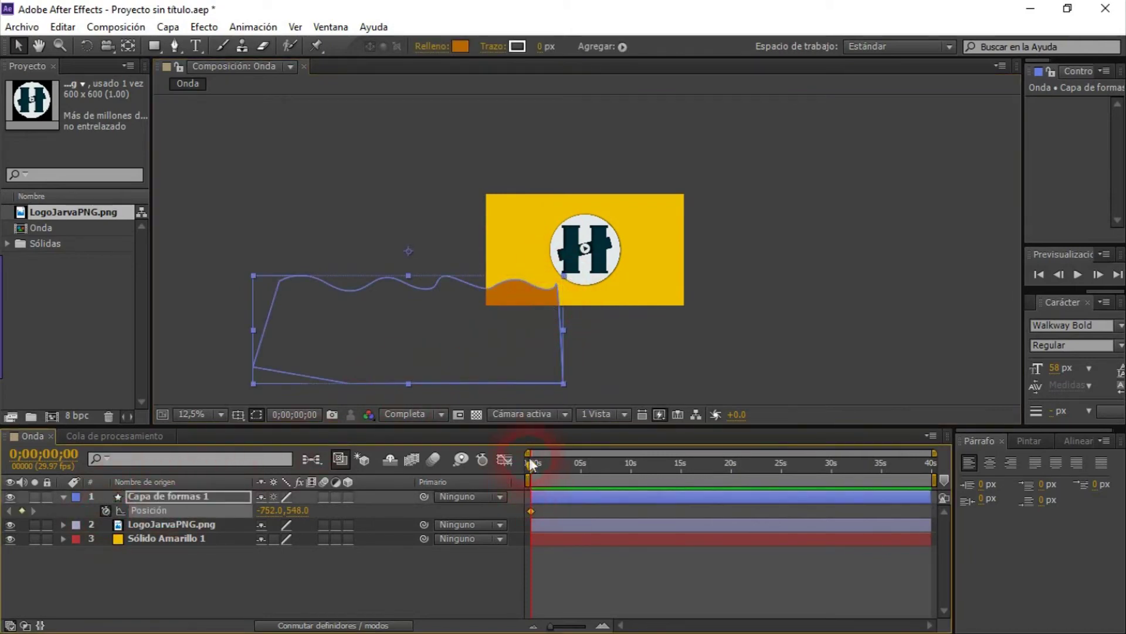
pyautogui.moveTo(529, 463); pyautogui.dragTo(573, 477)
# - At 0;00;05;06, move the wave up and right to 1896,-108 over the logo, adding a Position keyframe
pyautogui.click(522, 393)
pyautogui.click(589, 453)
pyautogui.moveTo(314, 333)
pyautogui.mouseDown()
pyautogui.moveTo(563, 287)
pyautogui.moveTo(587, 265)
pyautogui.mouseUp()
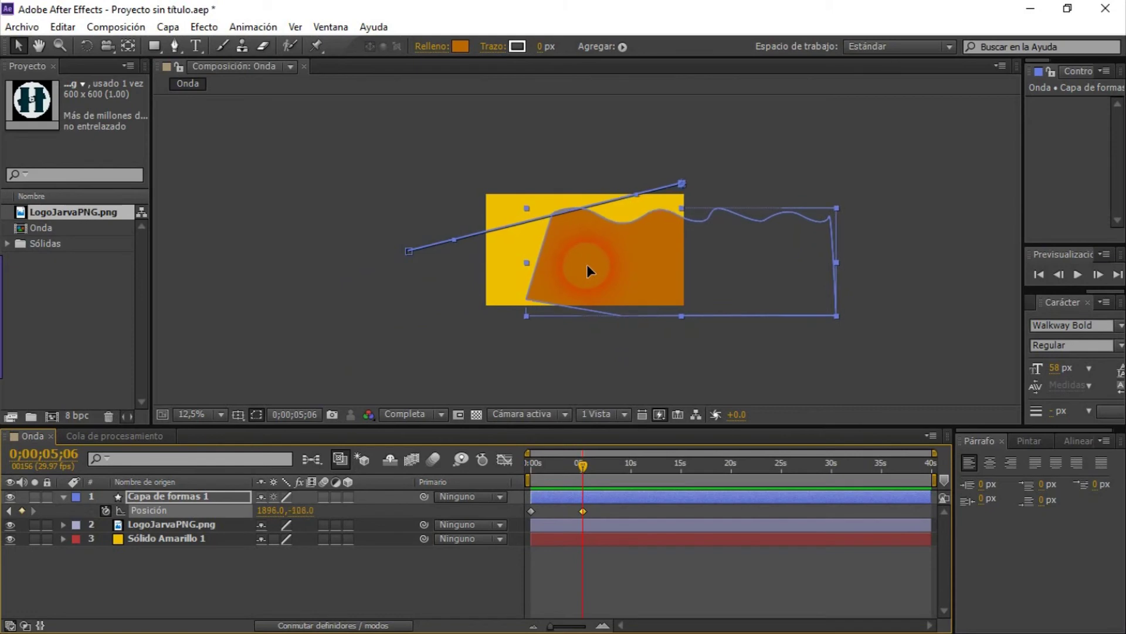
pyautogui.click(588, 271)
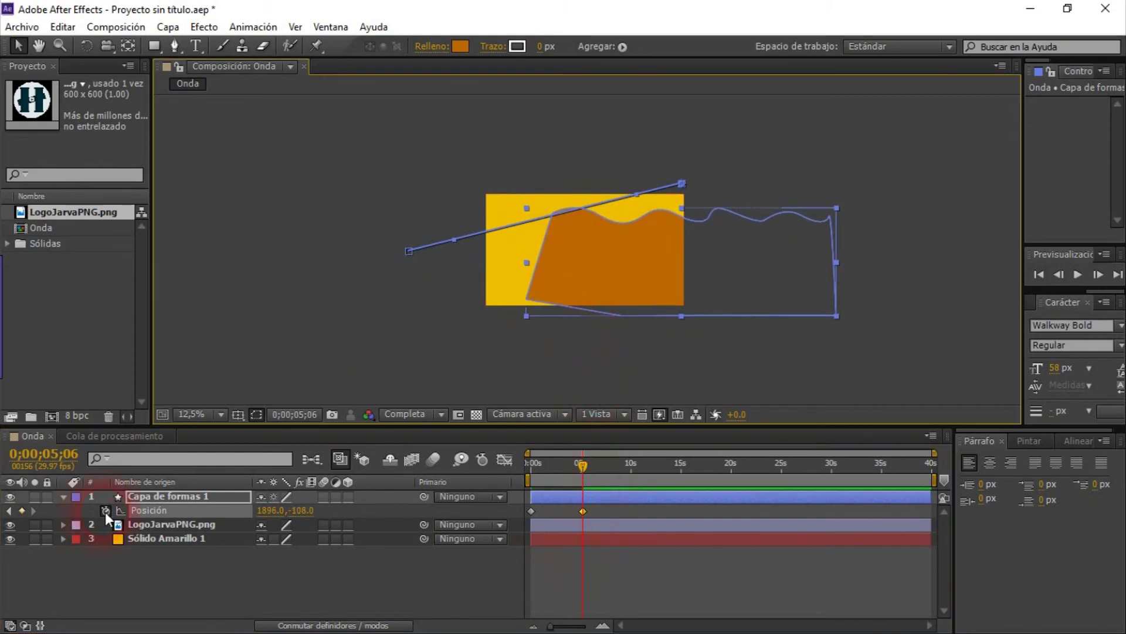
pyautogui.click(582, 512)
pyautogui.click(617, 285)
pyautogui.click(751, 252)
pyautogui.press('t')
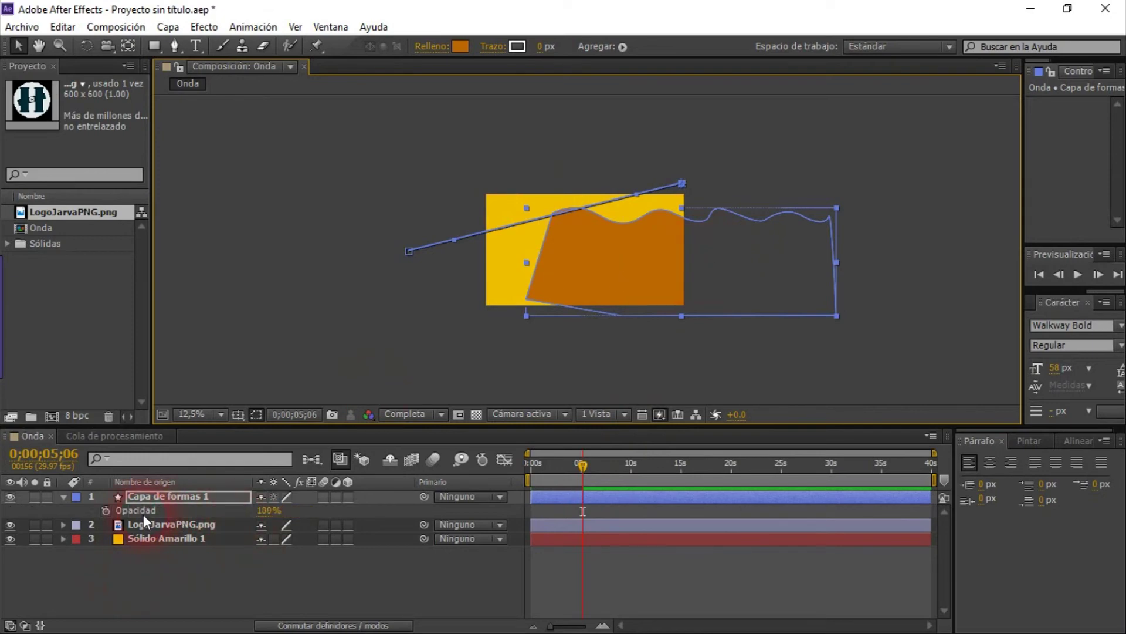
pyautogui.click(232, 515)
pyautogui.moveTo(267, 511); pyautogui.dragTo(203, 519)
pyautogui.scroll(4, 578, 171)
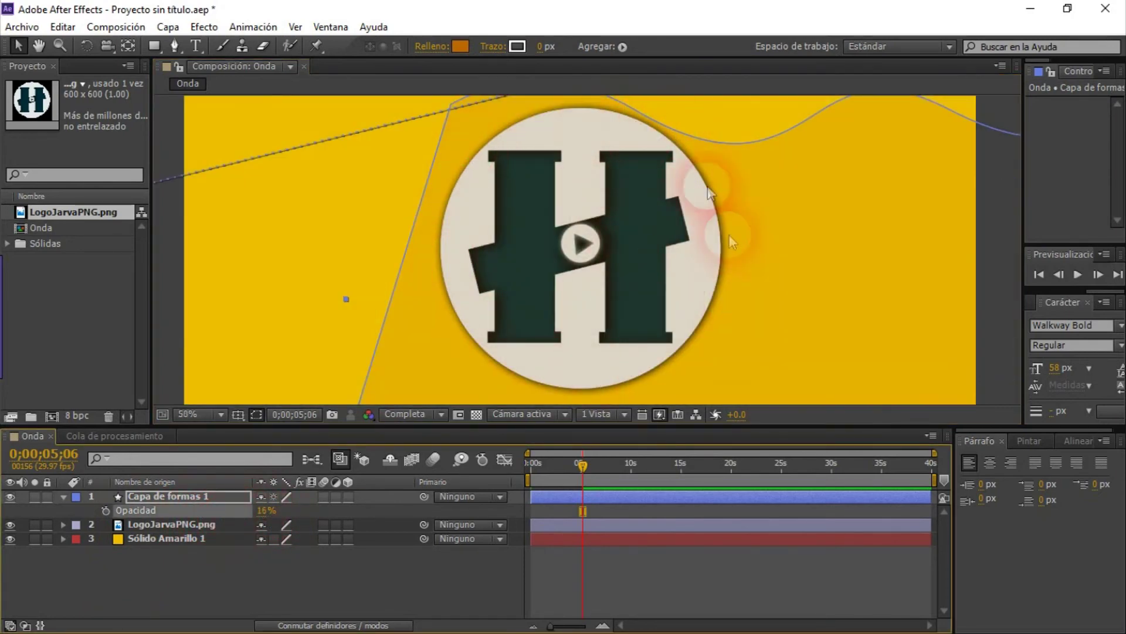
pyautogui.click(265, 511)
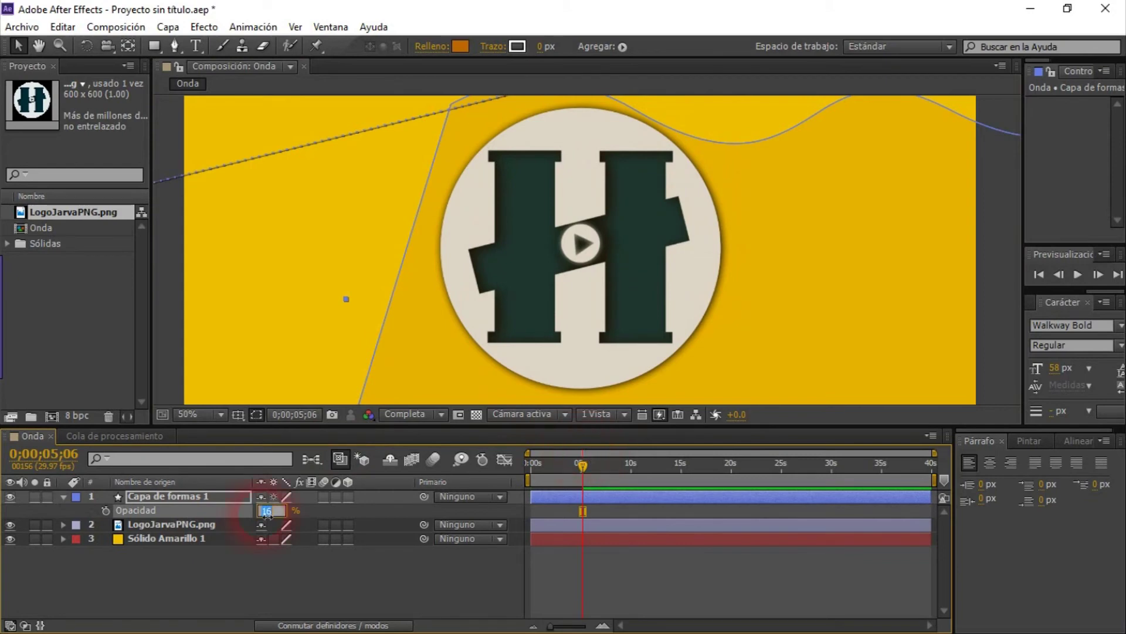
pyautogui.write('100')
pyautogui.press('Return')
pyautogui.press('p')
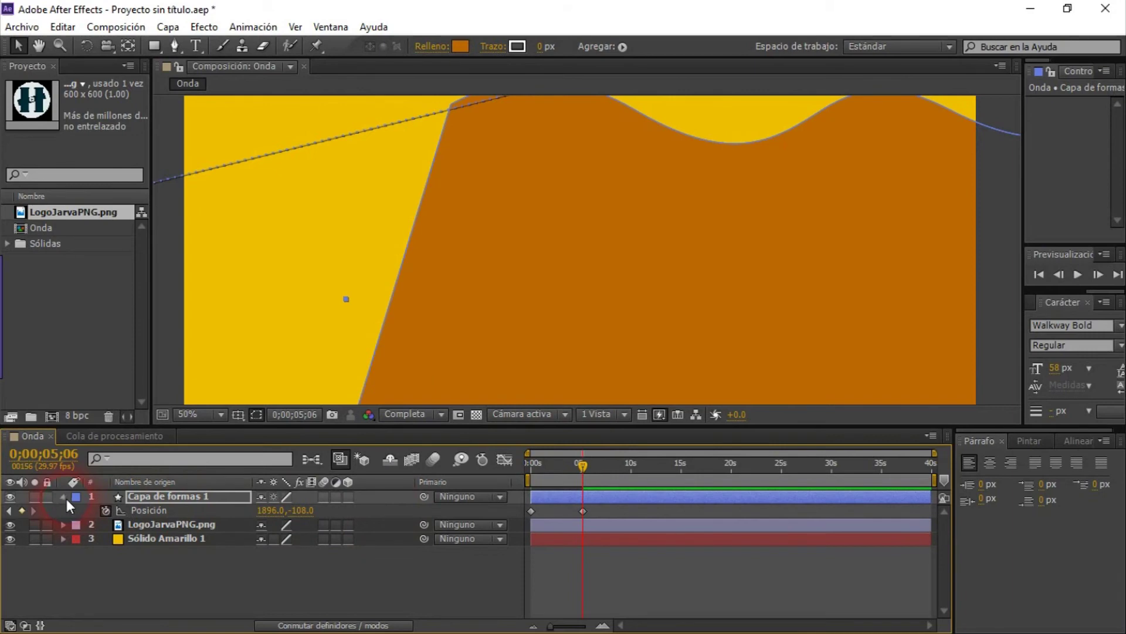
pyautogui.click(64, 497)
pyautogui.keyDown('ctrl'); pyautogui.click(187, 498); pyautogui.keyUp('ctrl')
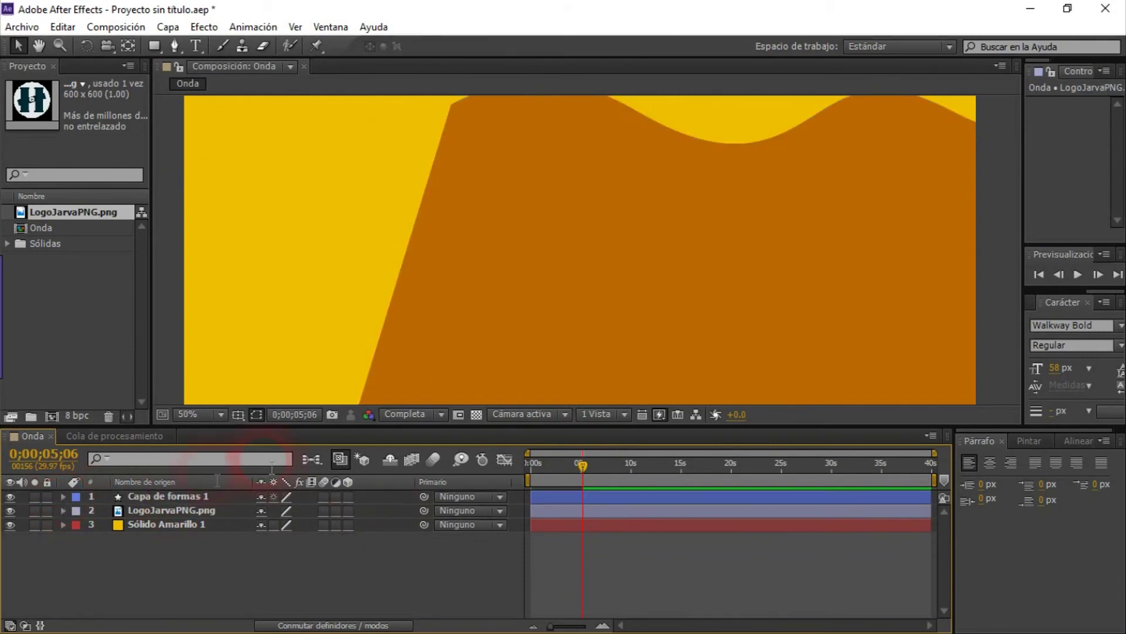
# - Select LogoJarvaPNG.png, reveal the mode and Track Matte columns, and open its Track Matte dropdown
pyautogui.scroll(-2, 431, 245)
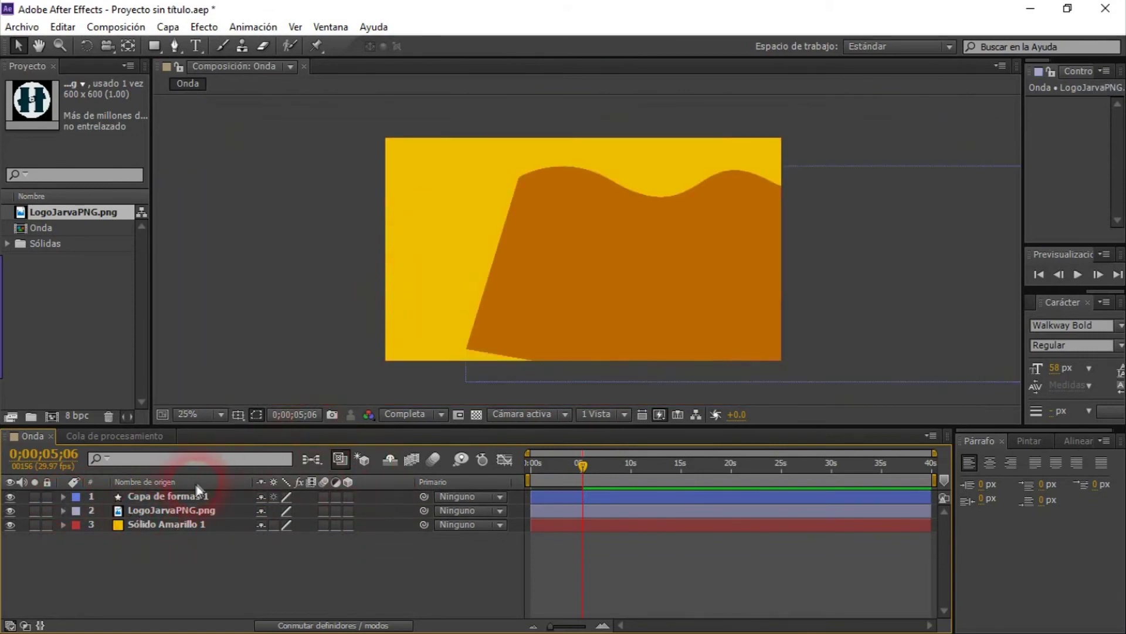
pyautogui.click(132, 511)
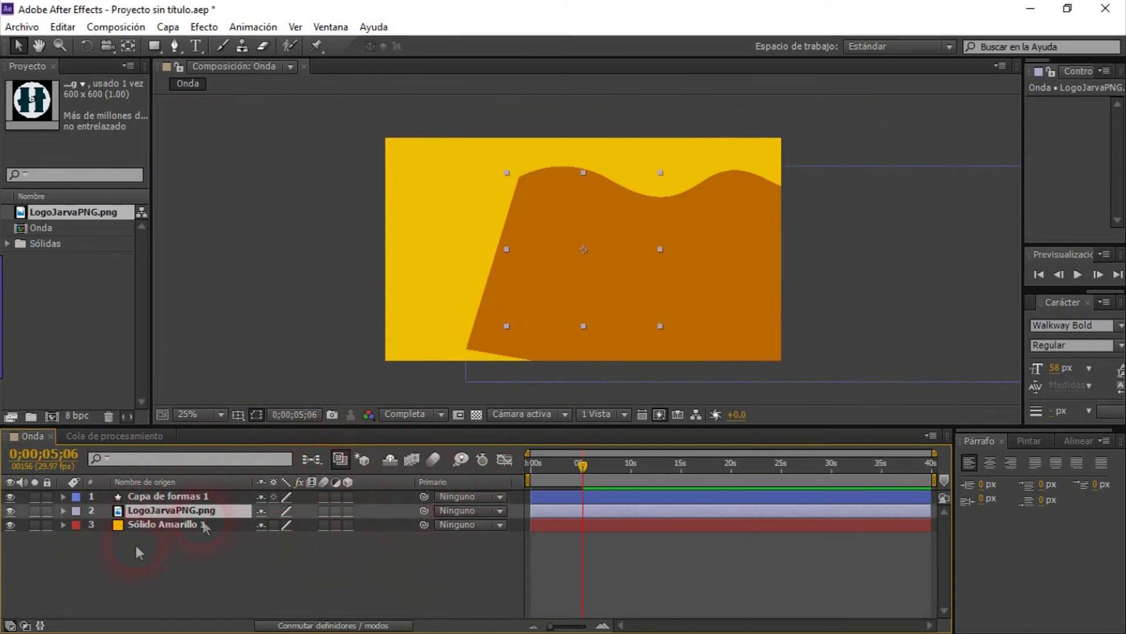
pyautogui.click(25, 625)
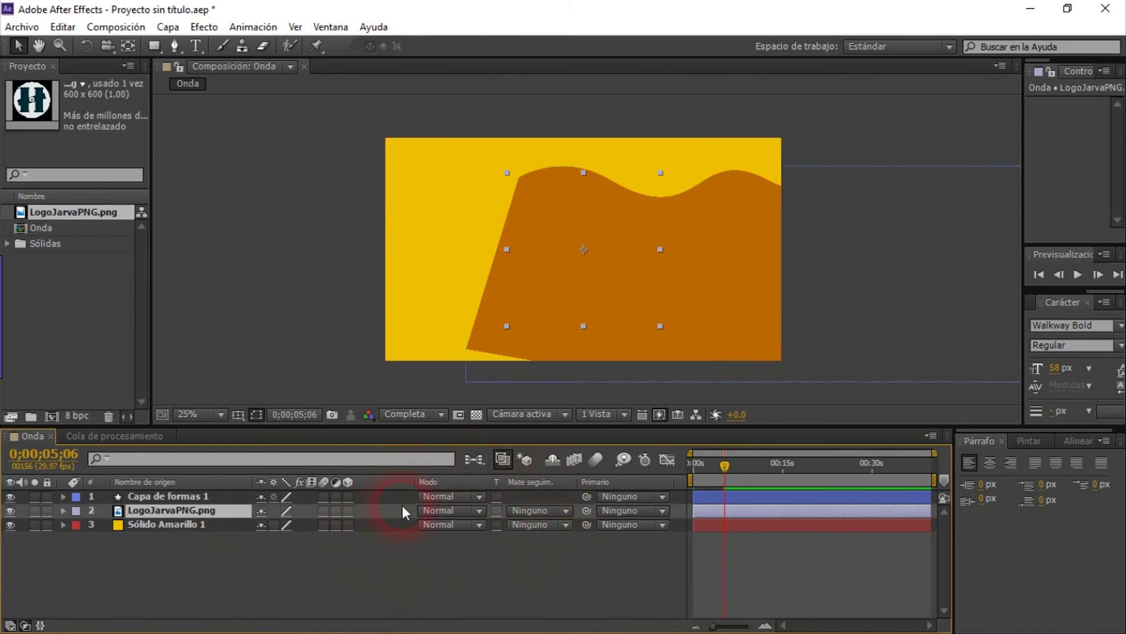
pyautogui.click(564, 510)
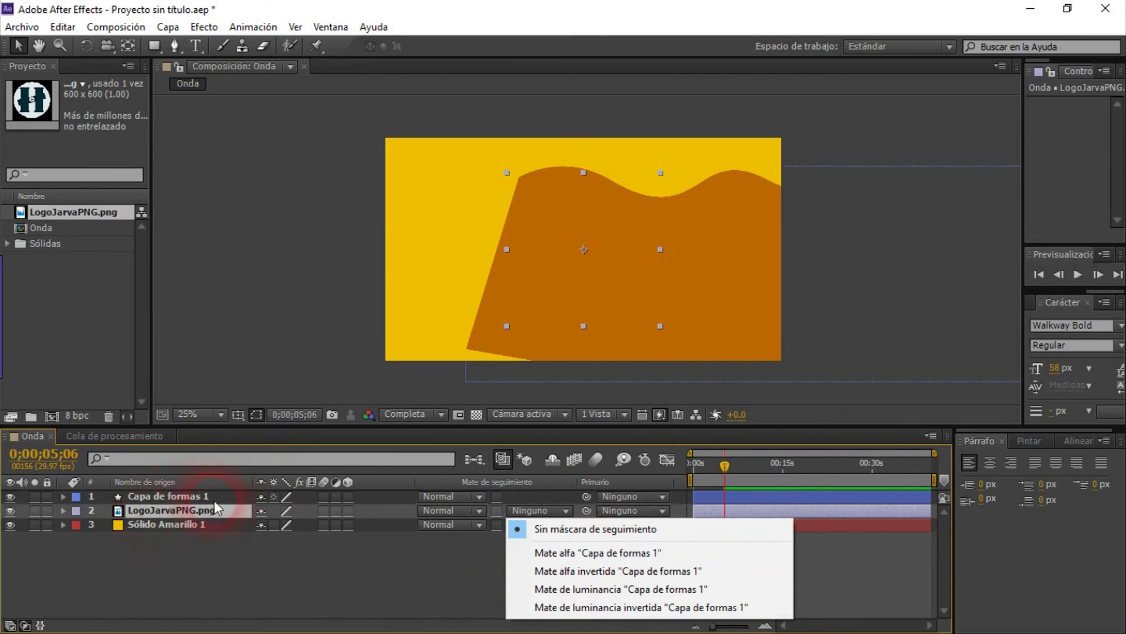
# - Set the logo's track matte to Mate alfa 'Capa de formas 1' and preview from the start
pyautogui.click(551, 552)
pyautogui.click(697, 467)
pyautogui.click(892, 339)
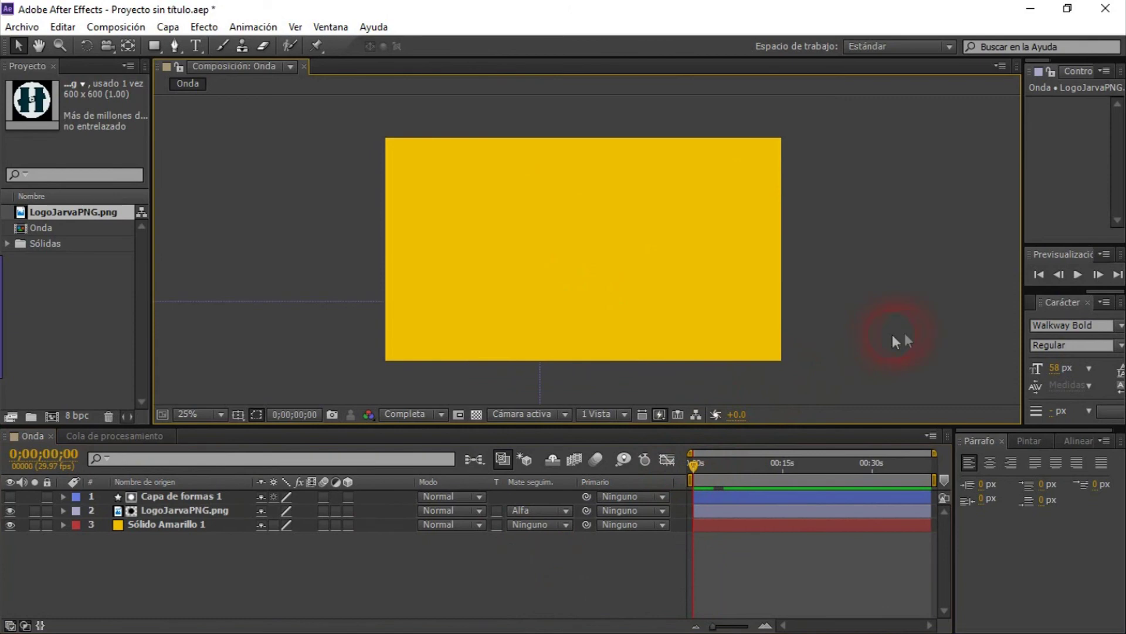
pyautogui.press('space')
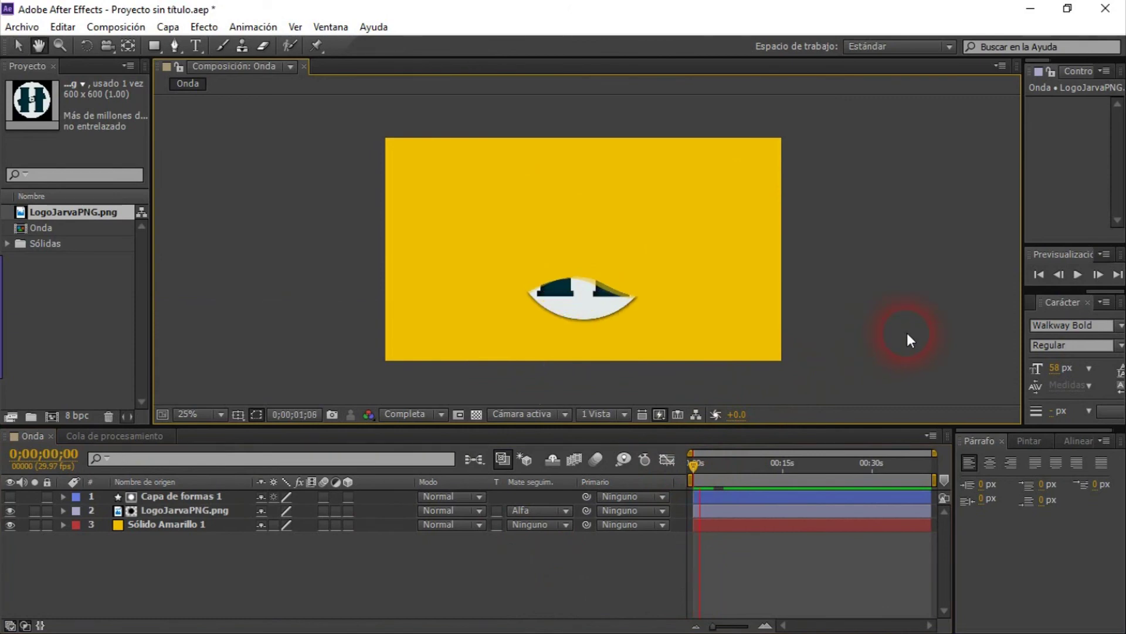